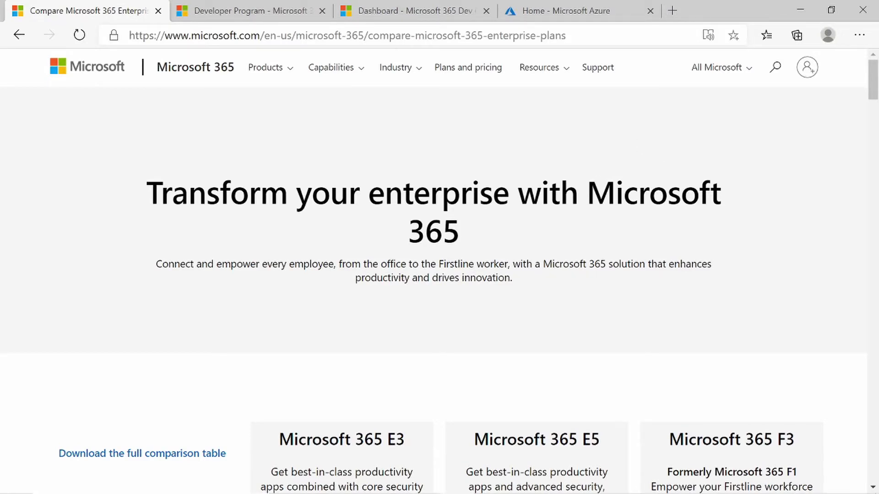
- Highlight the Microsoft 365 and E5 plan titles, then scroll through the E5 feature comparison rows
left_click_drag(589, 192, 715, 219)
left_click(564, 334)
left_click_drag(601, 440, 471, 444)
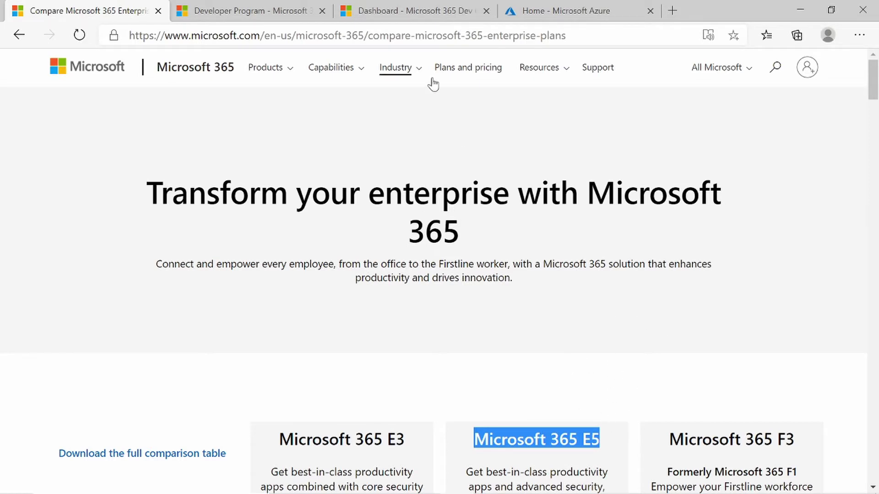
left_click(565, 331)
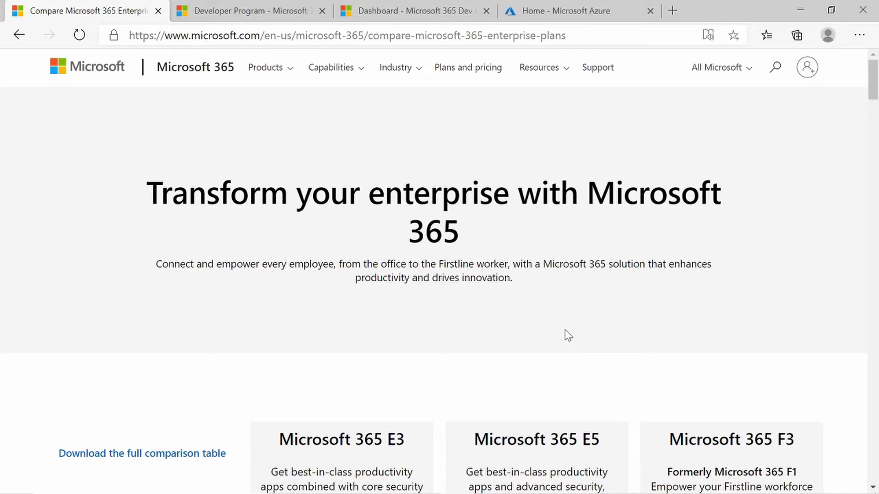
scroll(567, 335, "down", 4)
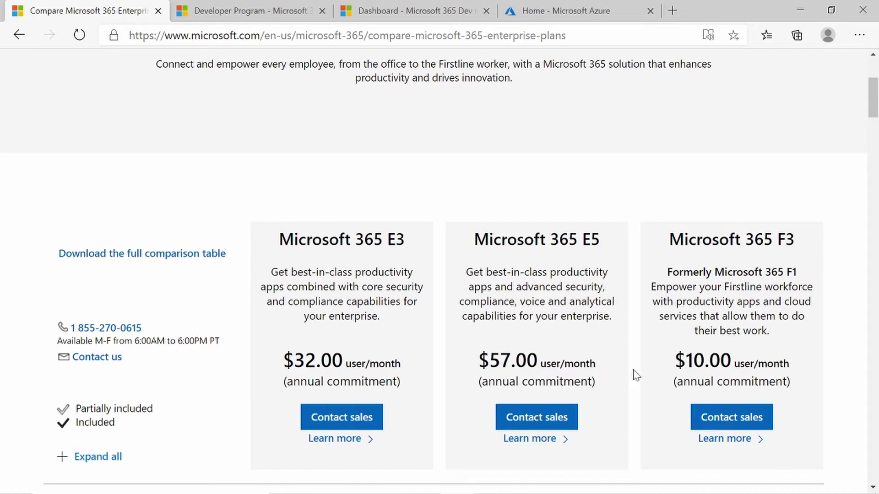
scroll(579, 212, "down", 4)
scroll(579, 213, "down", 13)
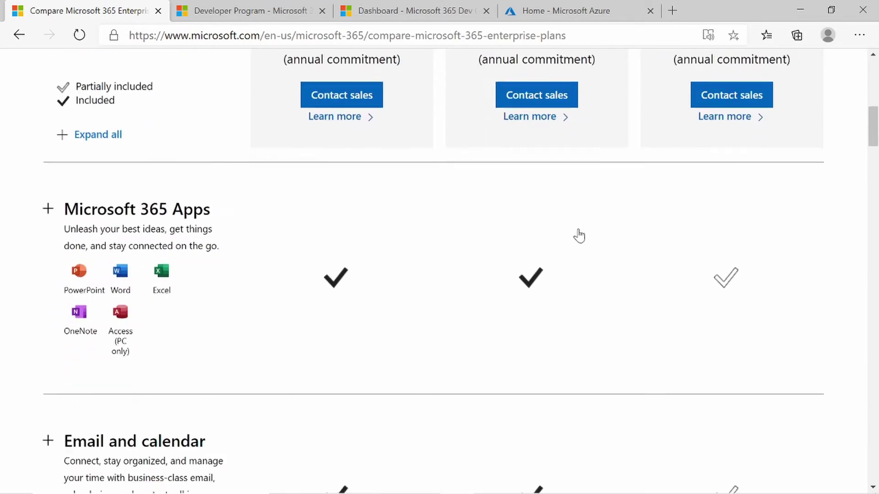
scroll(572, 259, "down", 16)
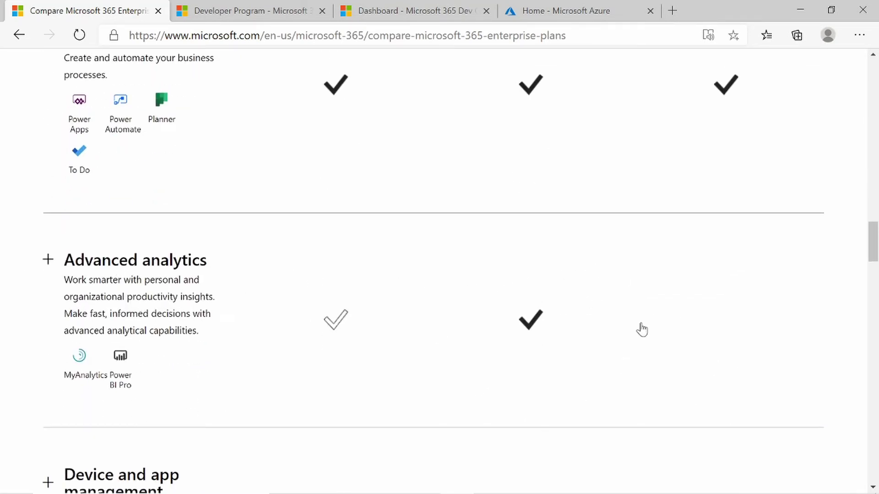
scroll(639, 328, "down", 9)
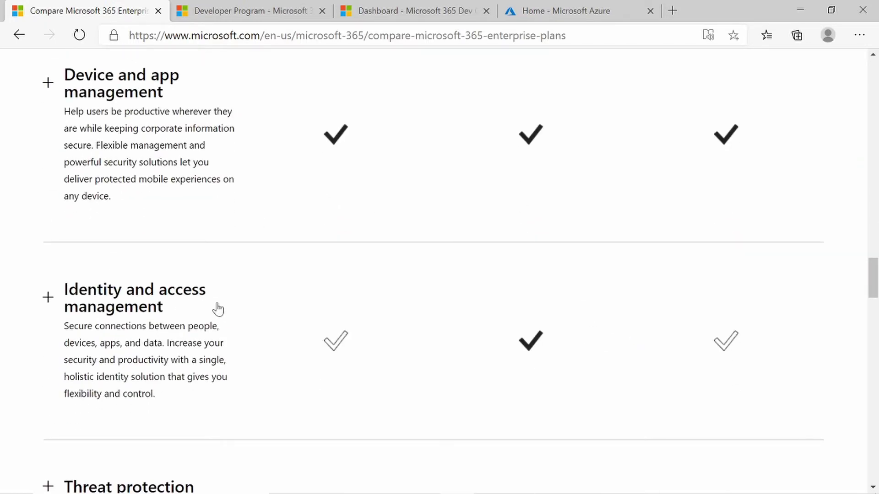
scroll(614, 383, "down", 9)
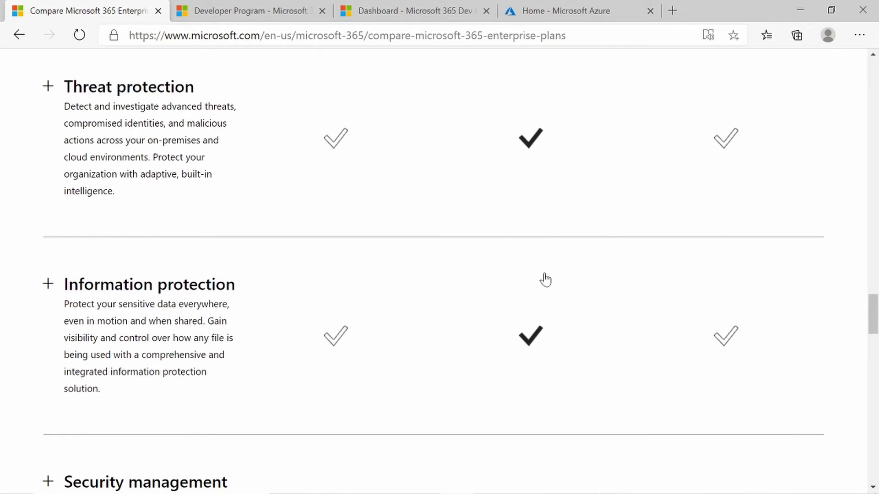
scroll(616, 289, "down", 12)
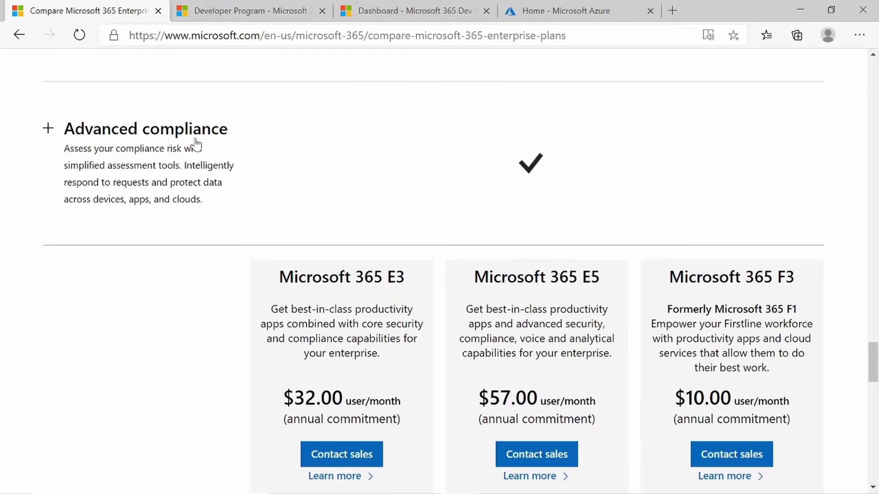
- Scroll back to the Microsoft 365 E5 heading, highlight it, then switch to the Developer Program page
scroll(465, 306, "up", 12)
scroll(451, 321, "up", 15)
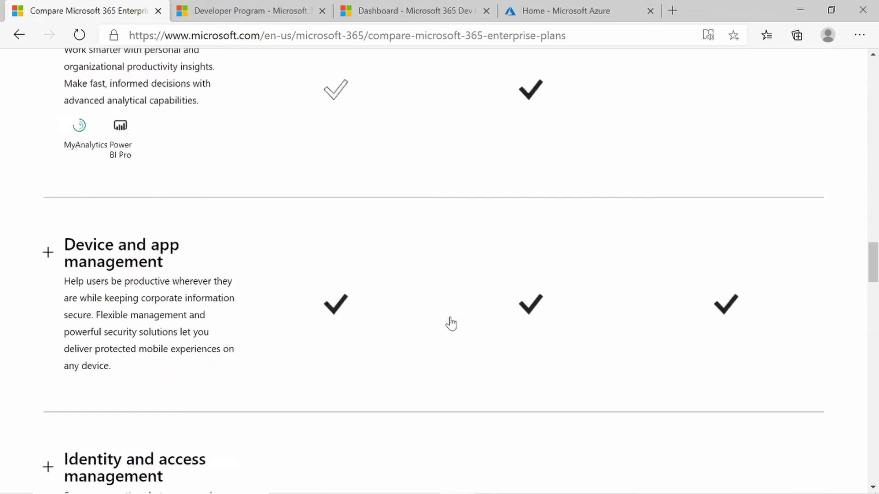
scroll(444, 330, "up", 12)
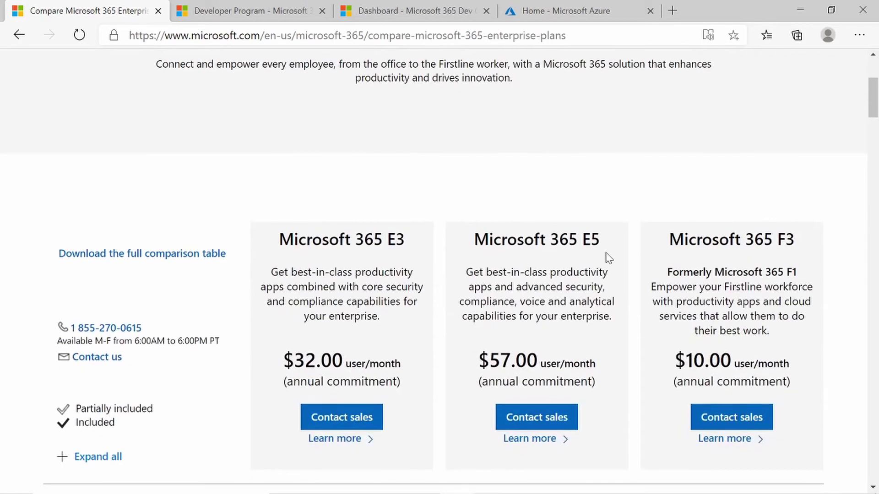
left_click_drag(602, 242, 473, 239)
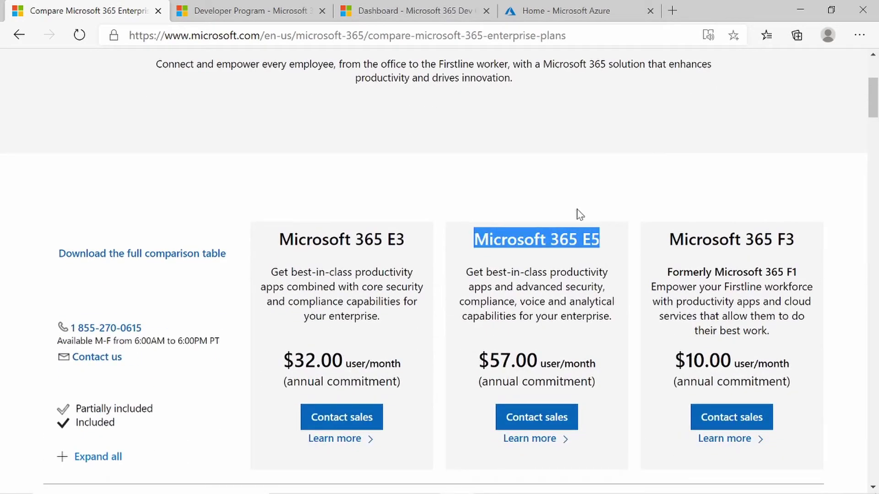
left_click(536, 166)
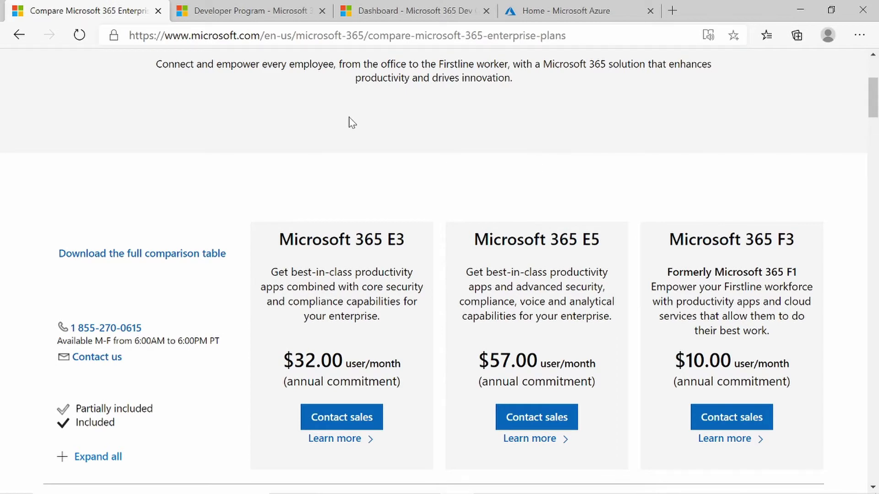
scroll(353, 118, "up", 5)
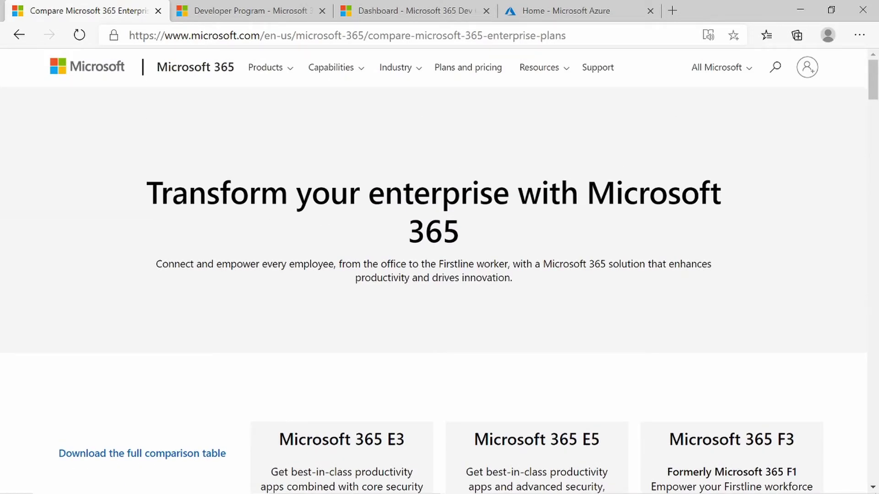
left_click(235, 13)
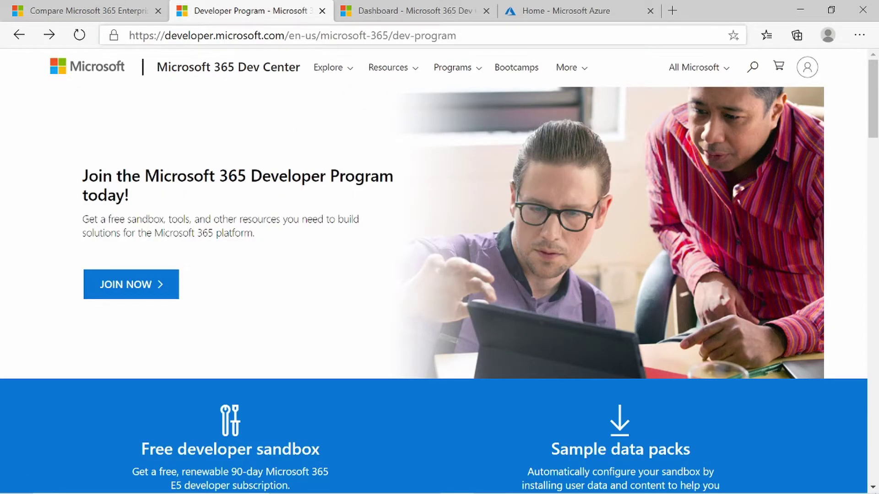
left_click_drag(285, 35, 129, 35)
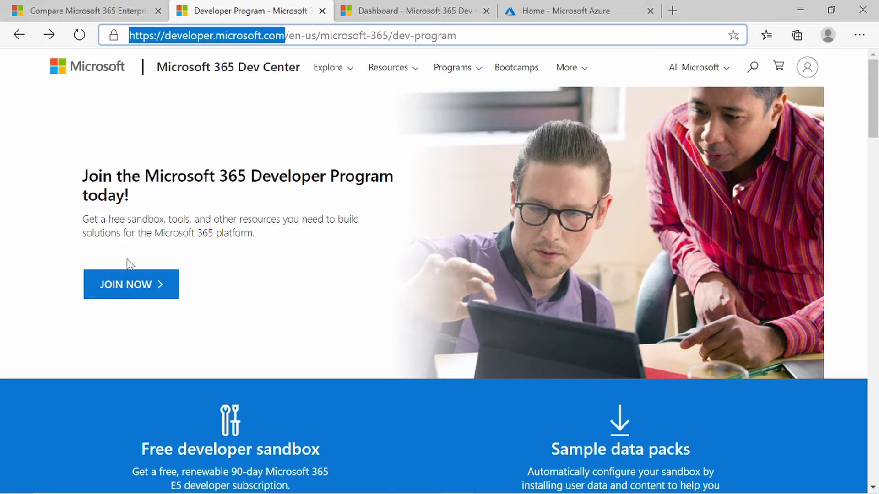
left_click(131, 289)
- Check the free E5 developer subscription's 25 user licenses bullet, then open the developer Dashboard
scroll(362, 324, "down", 7)
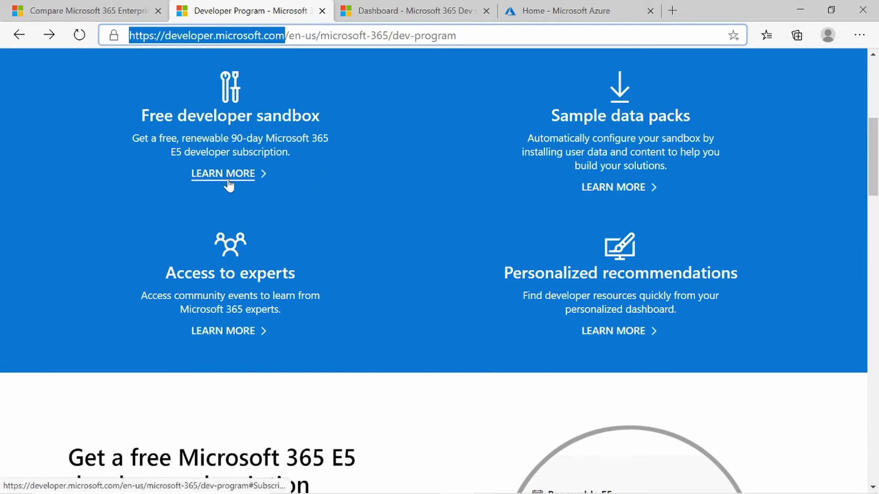
scroll(375, 275, "down", 5)
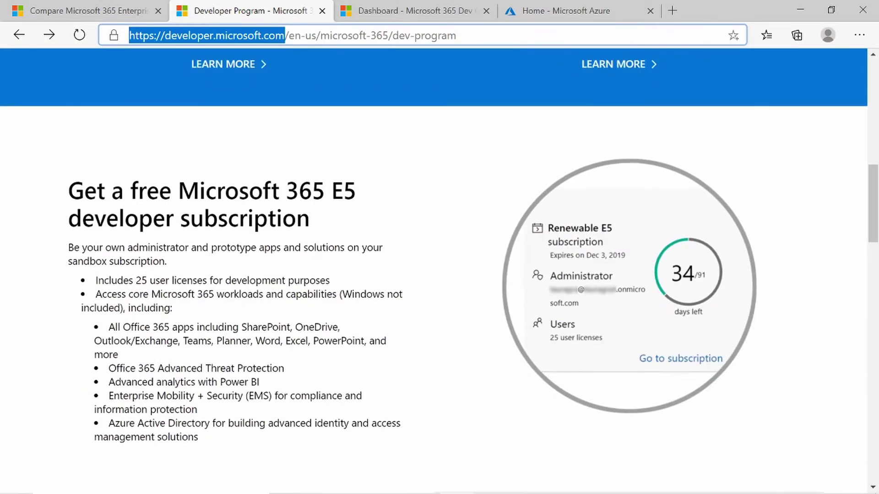
left_click_drag(98, 280, 356, 287)
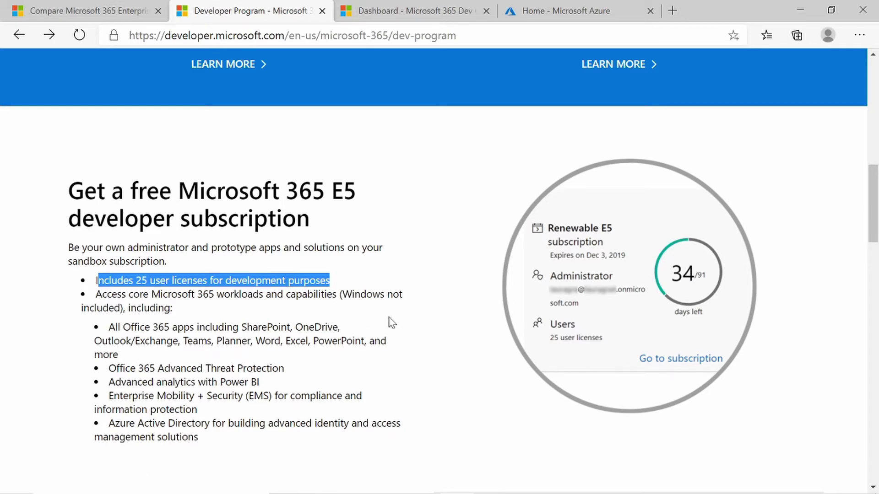
scroll(412, 350, "up", 10)
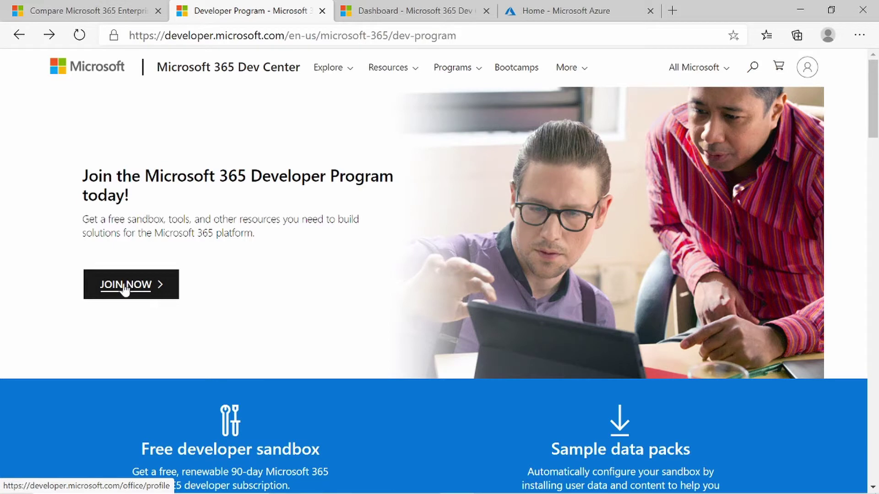
left_click(396, 16)
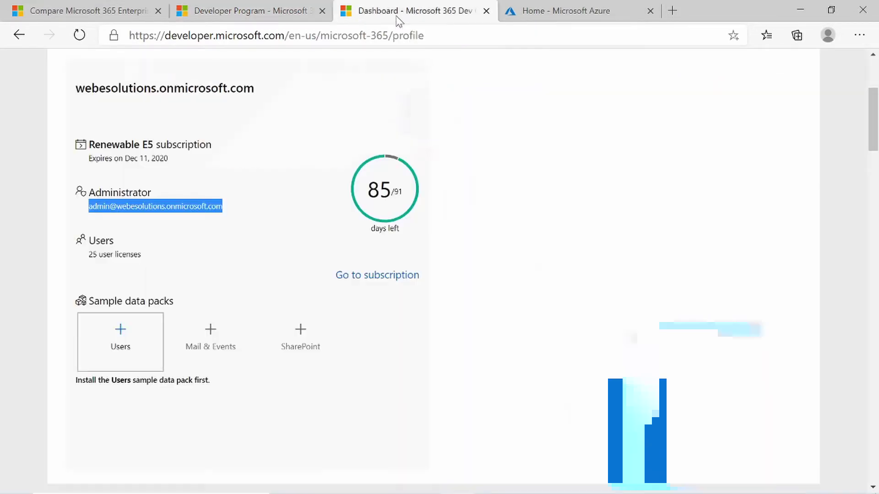
scroll(497, 217, "up", 4)
left_click(485, 265)
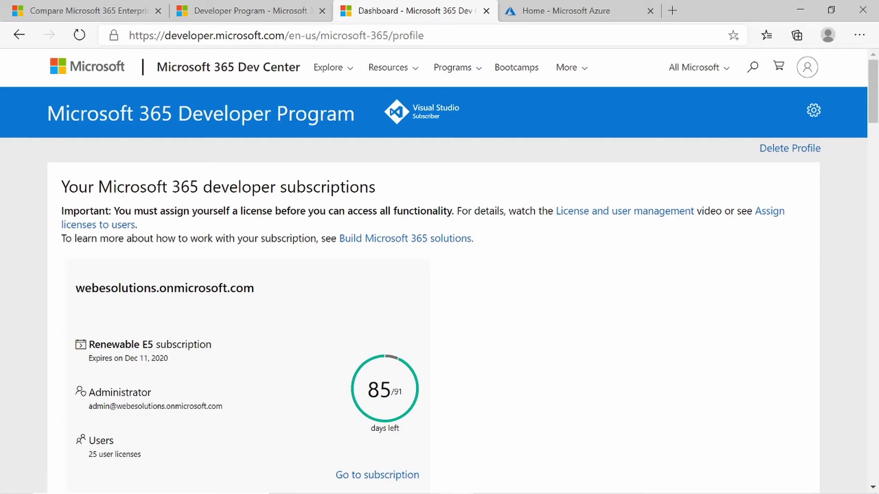
left_click_drag(74, 288, 311, 294)
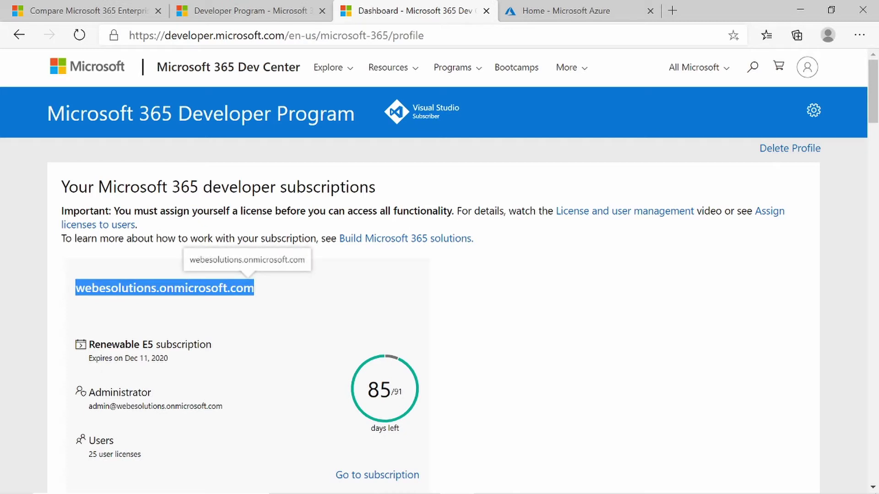
left_click_drag(156, 288, 55, 291)
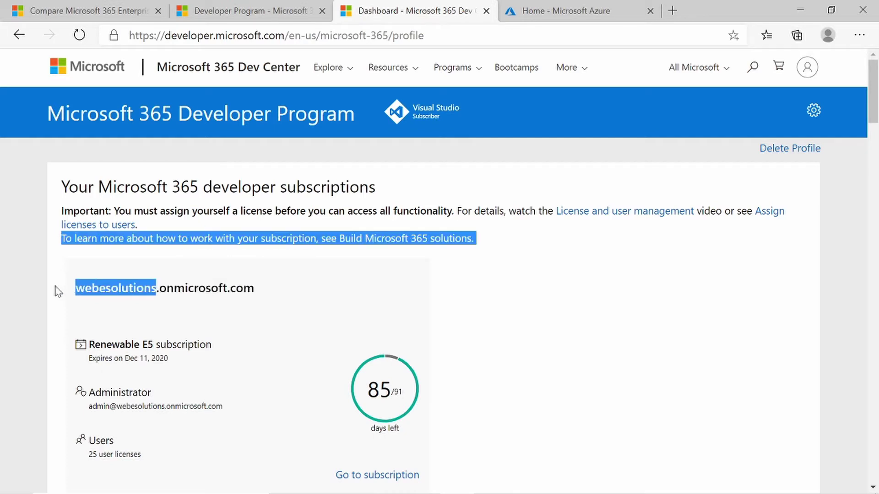
left_click(114, 306)
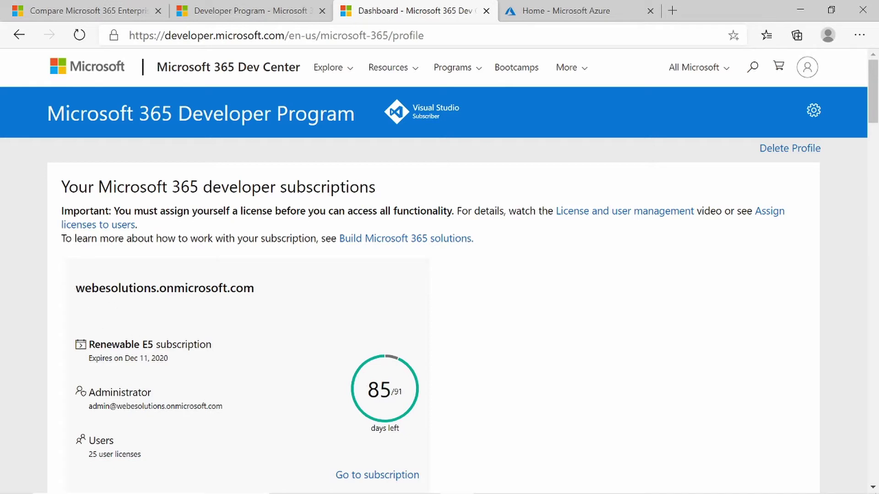
left_click_drag(88, 360, 168, 359)
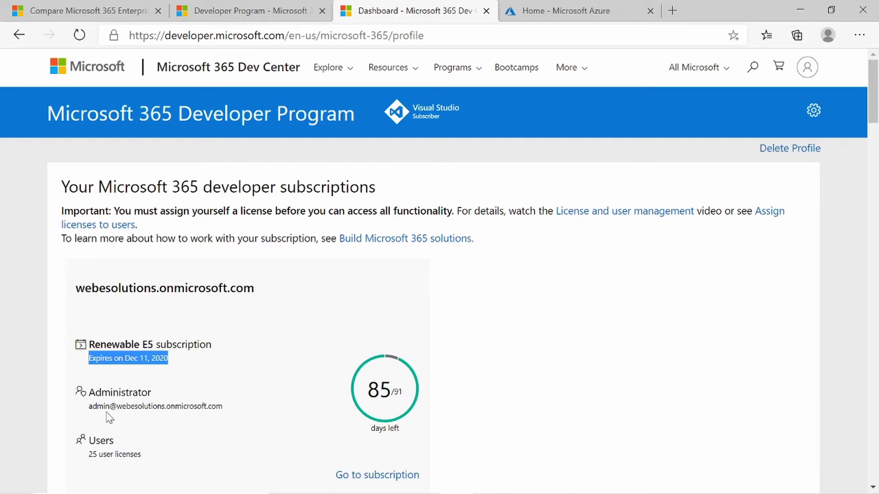
left_click_drag(88, 407, 236, 408)
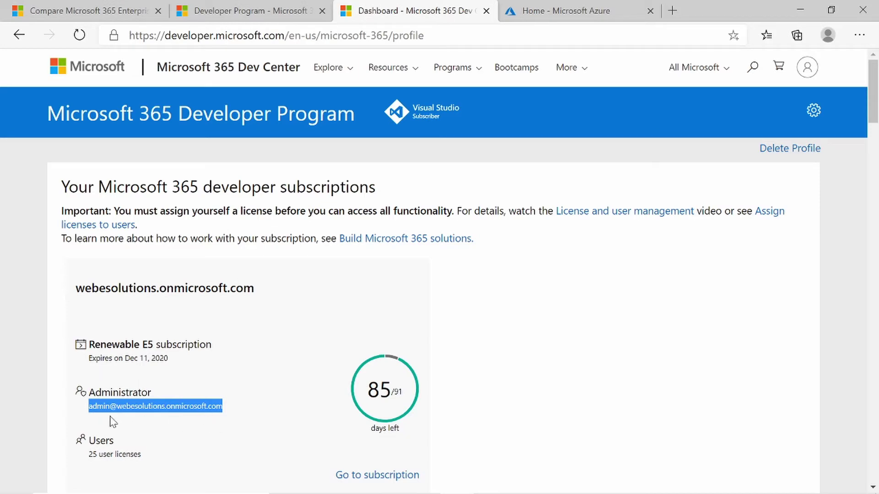
scroll(289, 403, "down", 3)
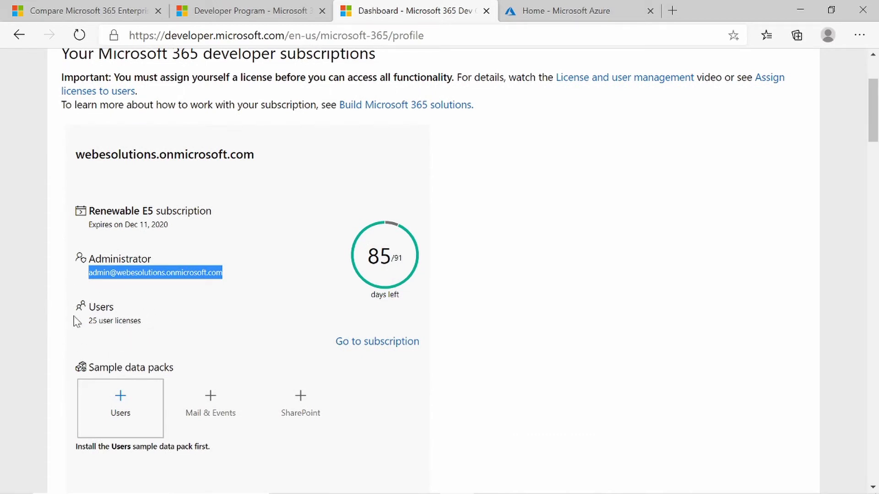
- Review the E5 developer subscription card and open it with Go to subscription
left_click(212, 337)
scroll(261, 338, "down", 4)
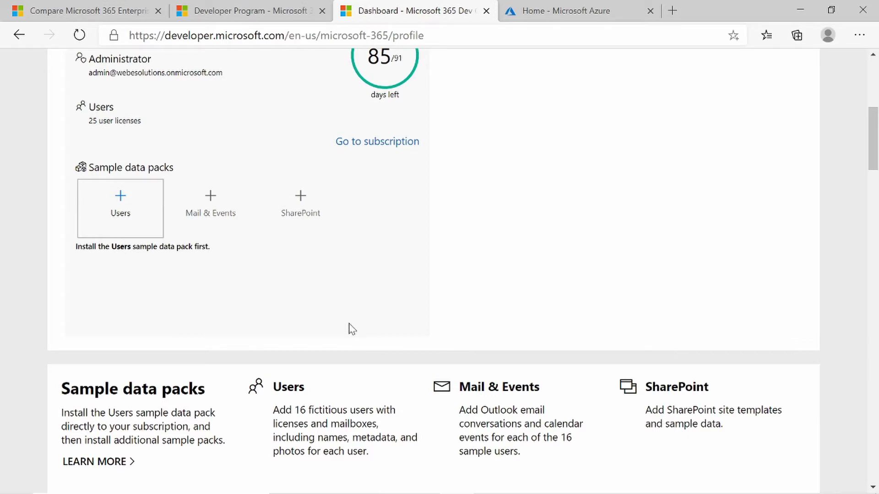
scroll(350, 330, "up", 7)
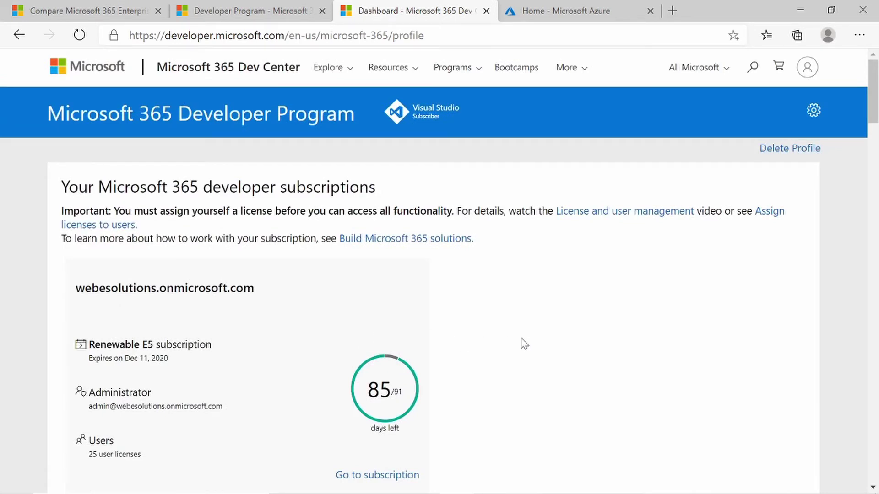
scroll(544, 336, "down", 2)
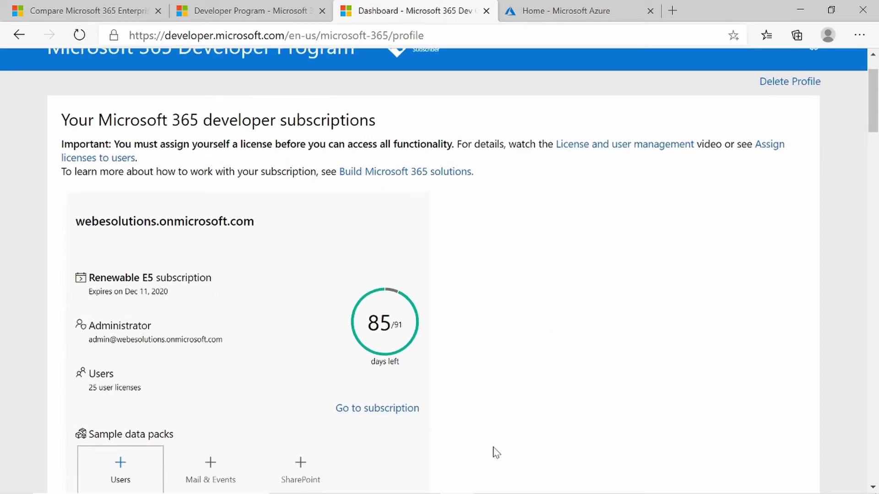
left_click(381, 413)
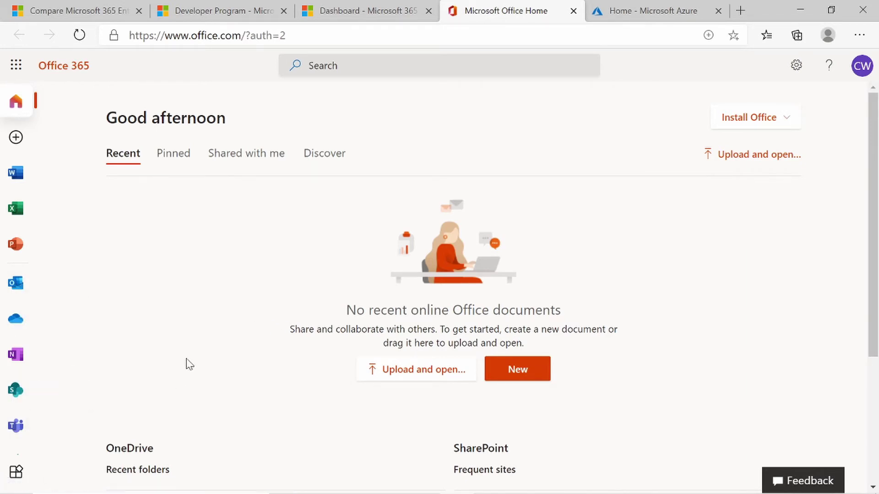
- Check the signed-in account details, then launch the Admin app from the app rail
scroll(183, 362, "down", 1)
scroll(20, 418, "down", 1)
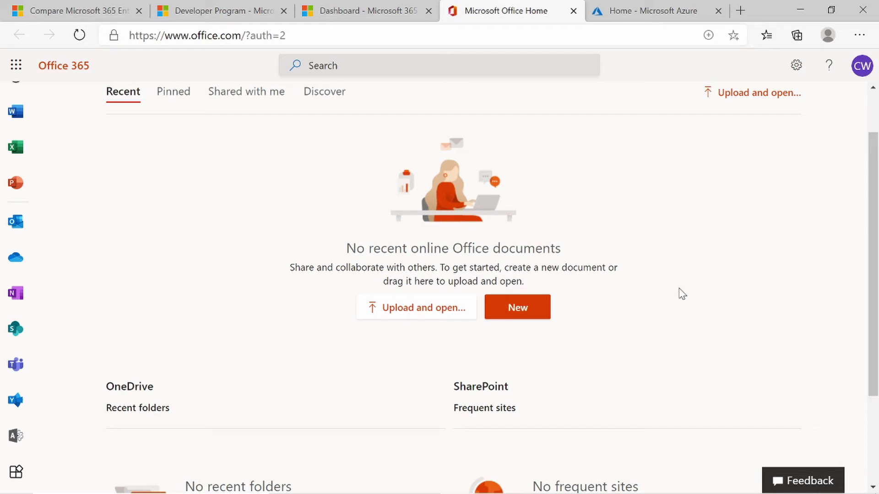
left_click(863, 67)
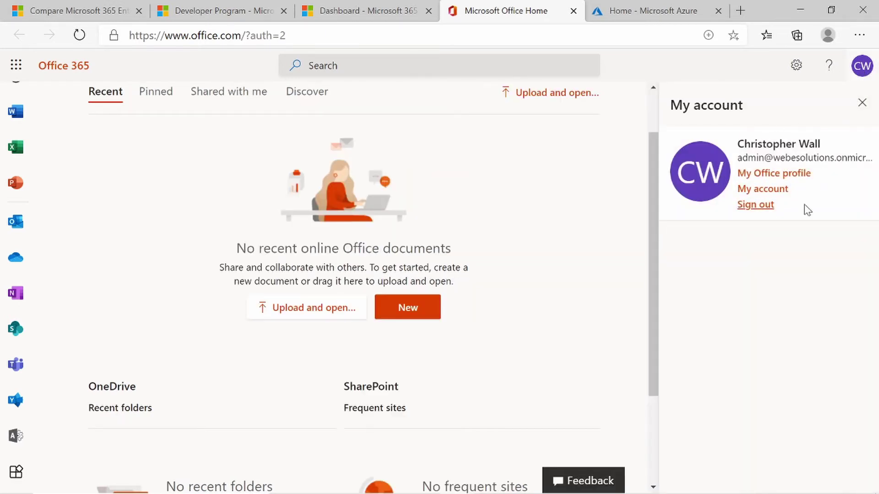
left_click(862, 103)
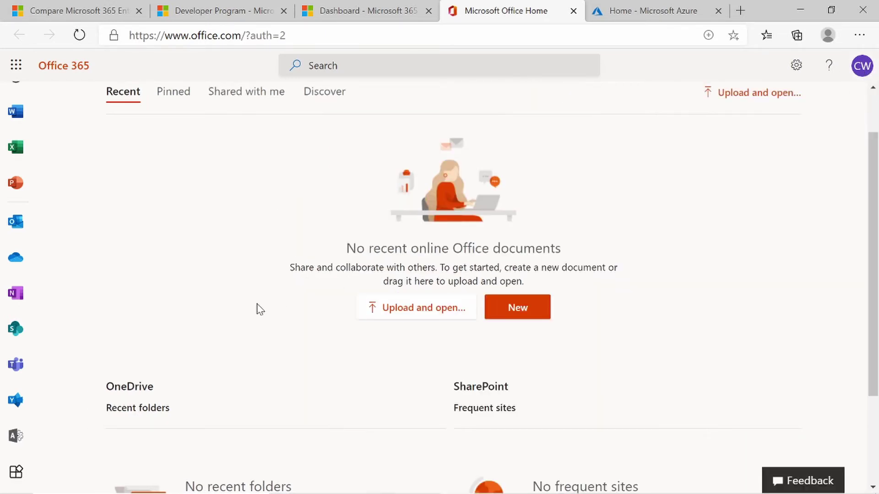
scroll(106, 331, "down", 3)
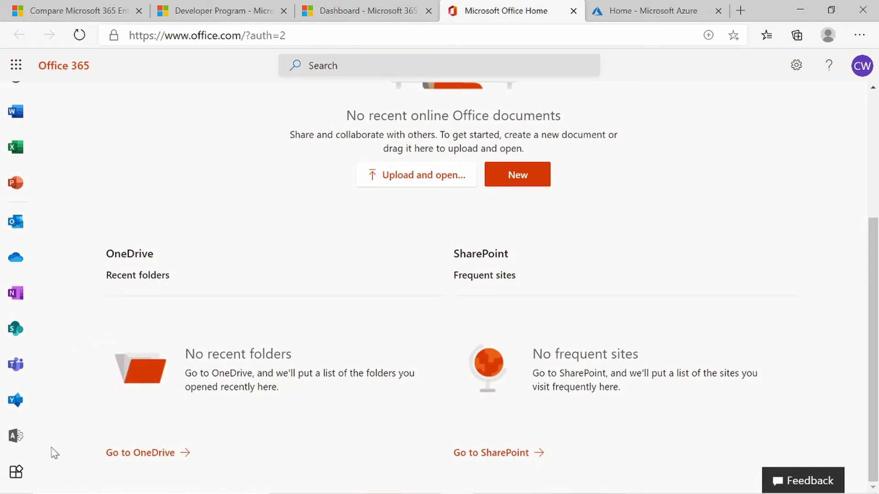
left_click(15, 437)
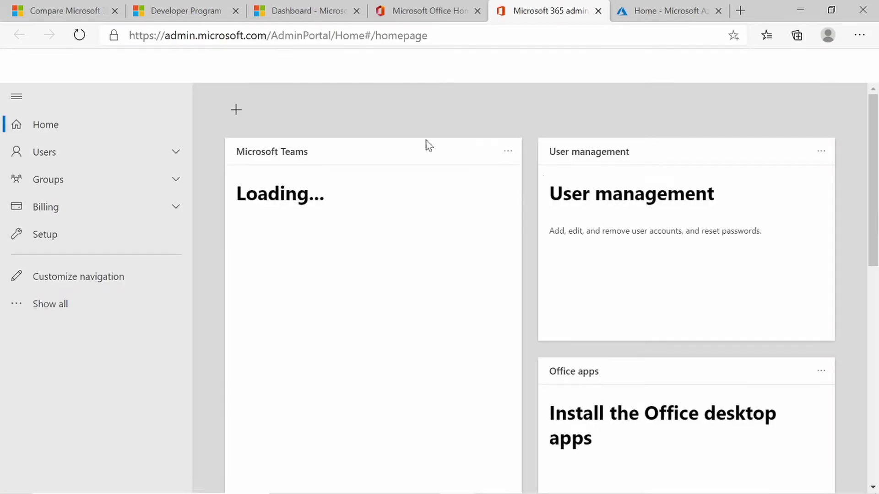
left_click(863, 67)
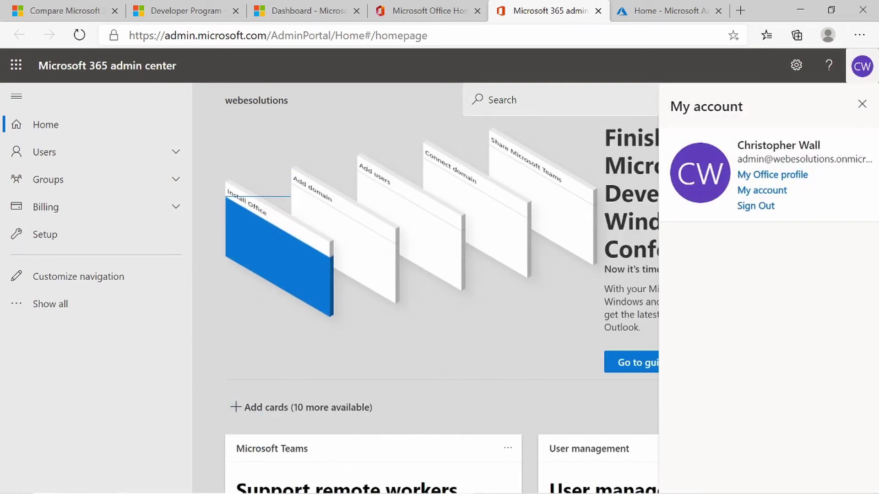
left_click_drag(742, 159, 867, 159)
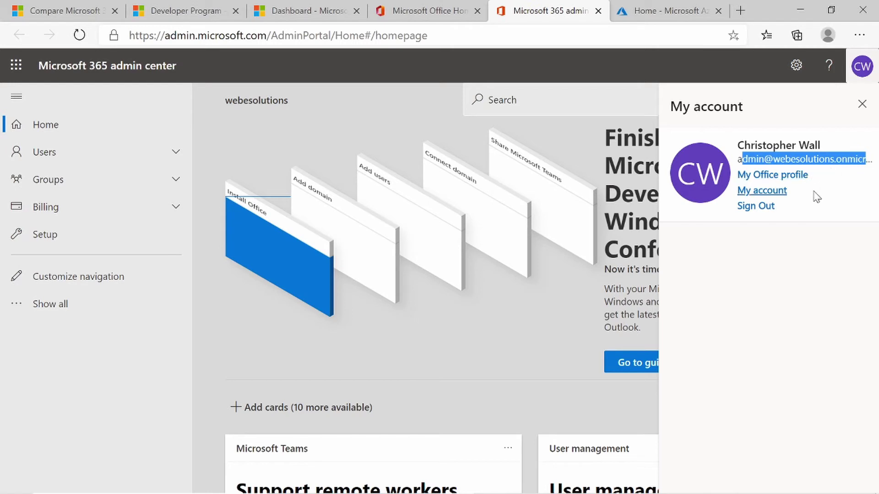
left_click(862, 104)
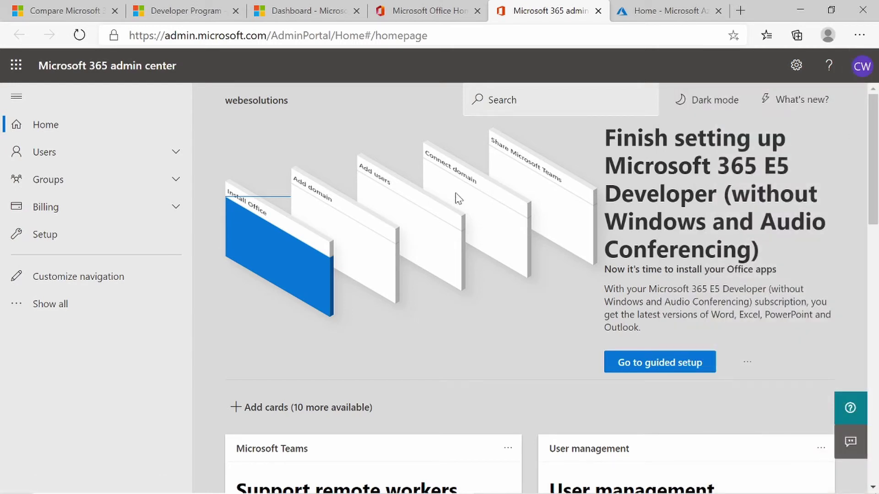
left_click_drag(610, 142, 814, 252)
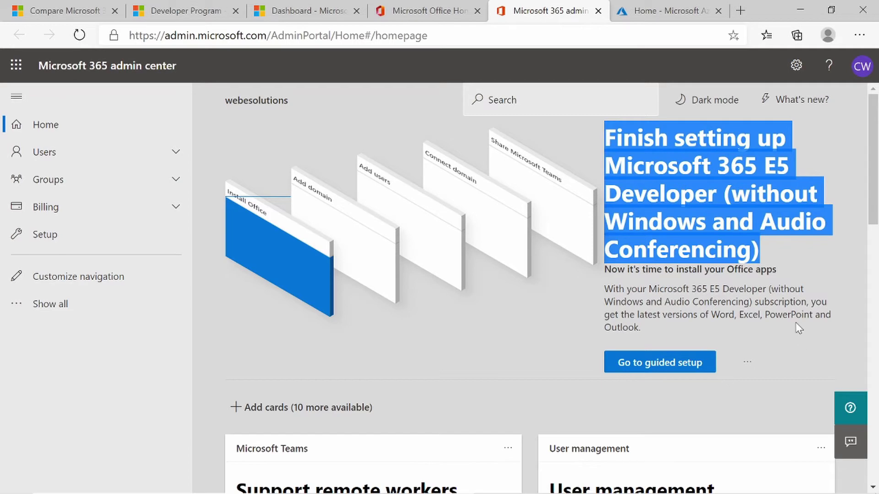
scroll(503, 287, "down", 10)
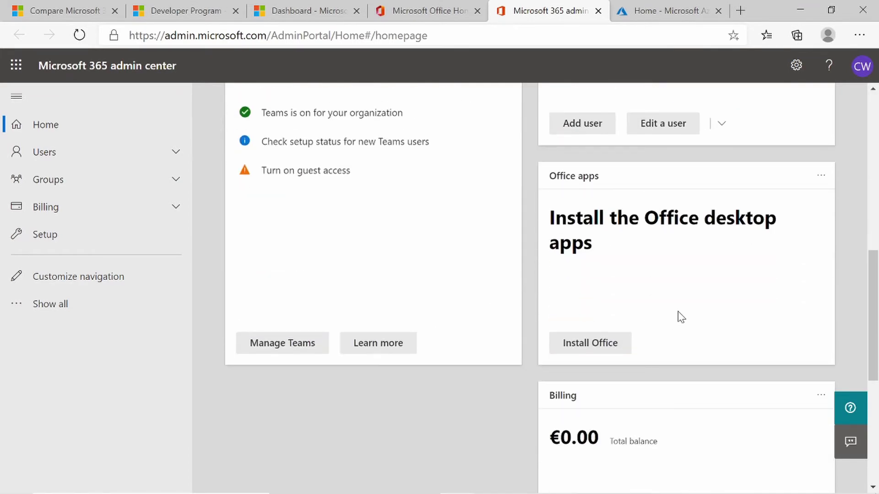
scroll(475, 404, "up", 10)
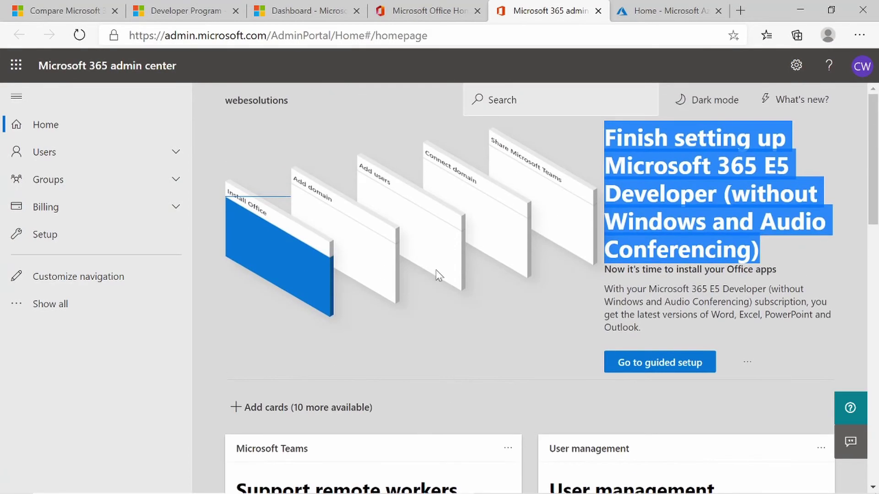
- Show all navigation sections and scroll to the Admin centers list, including Azure Active Directory
left_click(221, 151)
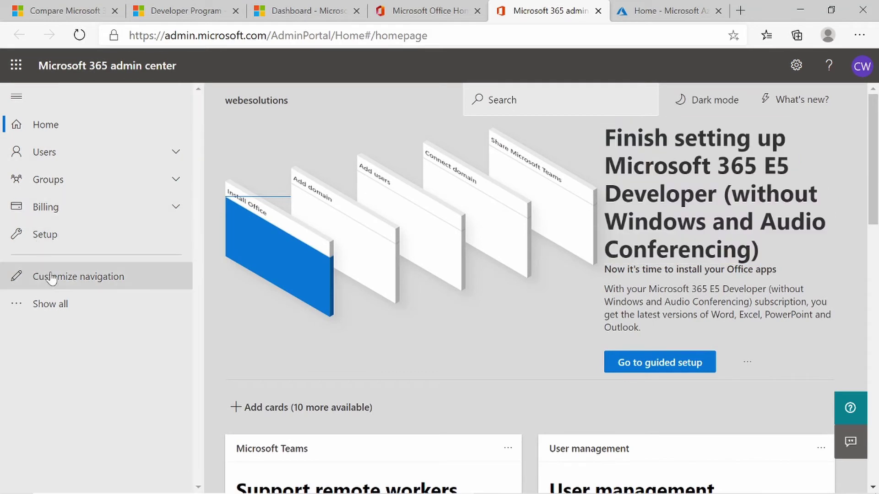
left_click(51, 311)
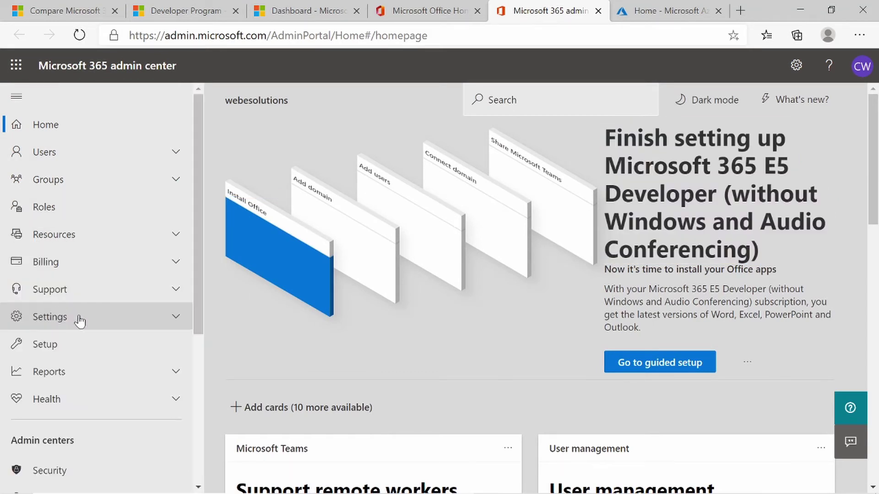
scroll(135, 315, "down", 3)
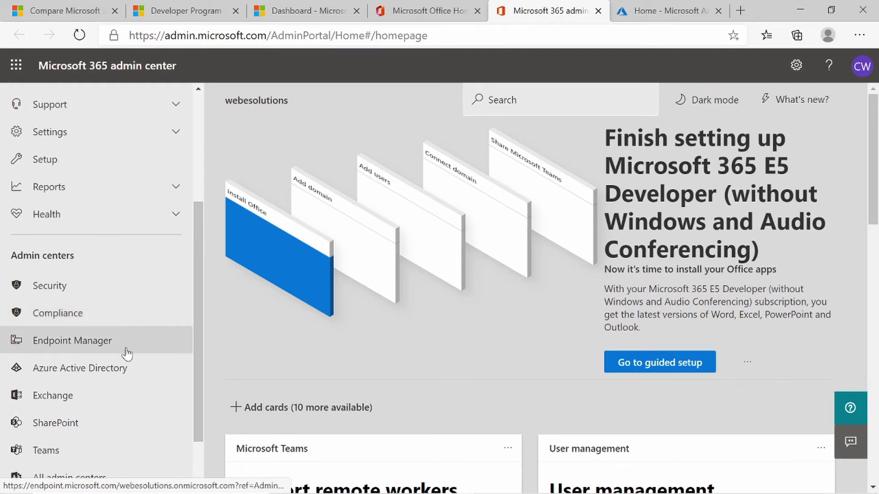
scroll(140, 370, "down", 2)
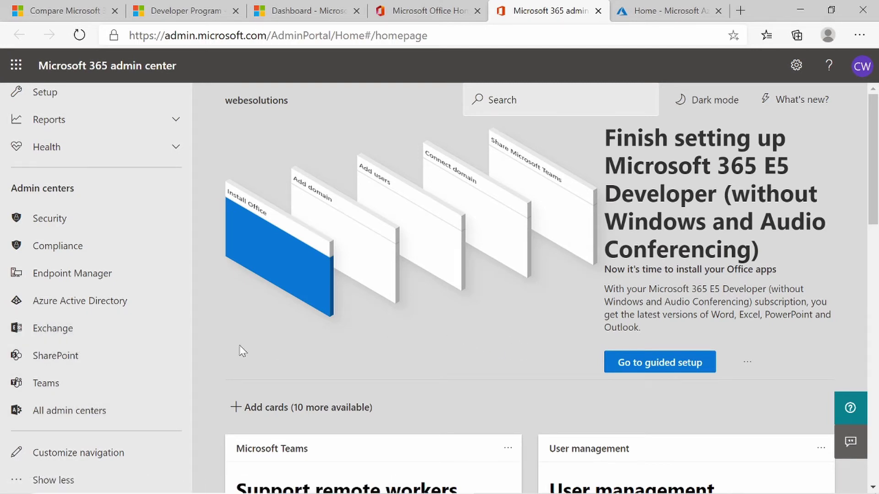
scroll(183, 312, "up", 5)
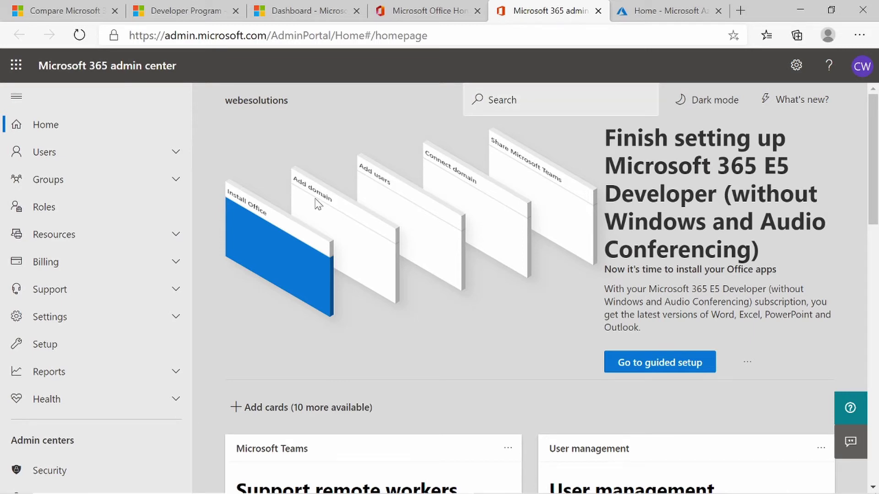
scroll(124, 300, "down", 3)
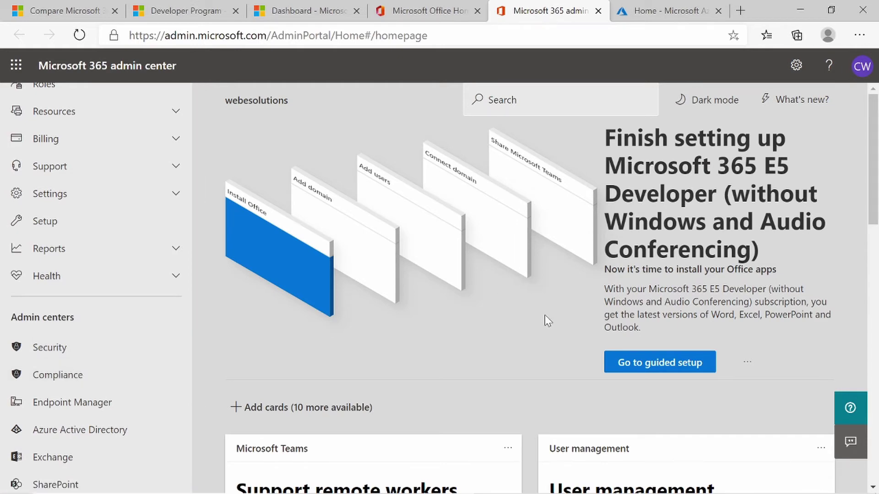
- Switch to the Azure portal home tab and try searching for 'Active', then dismiss the suggestions
left_click(665, 14)
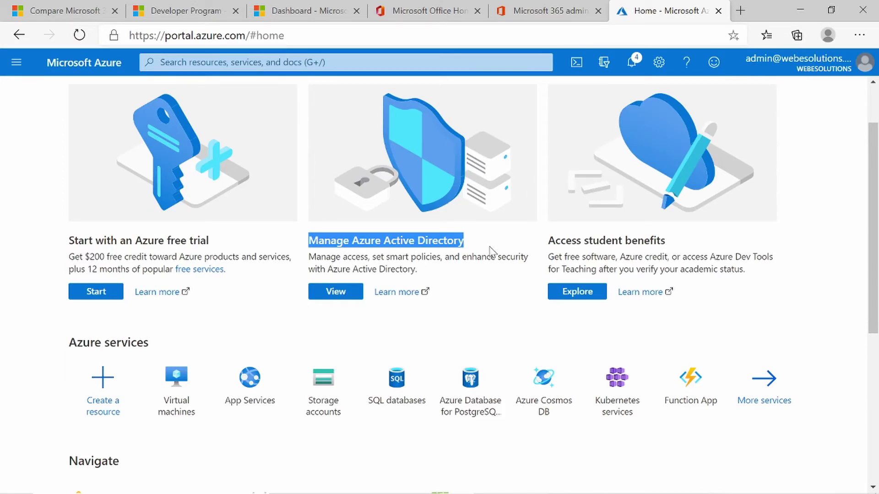
scroll(494, 253, "up", 2)
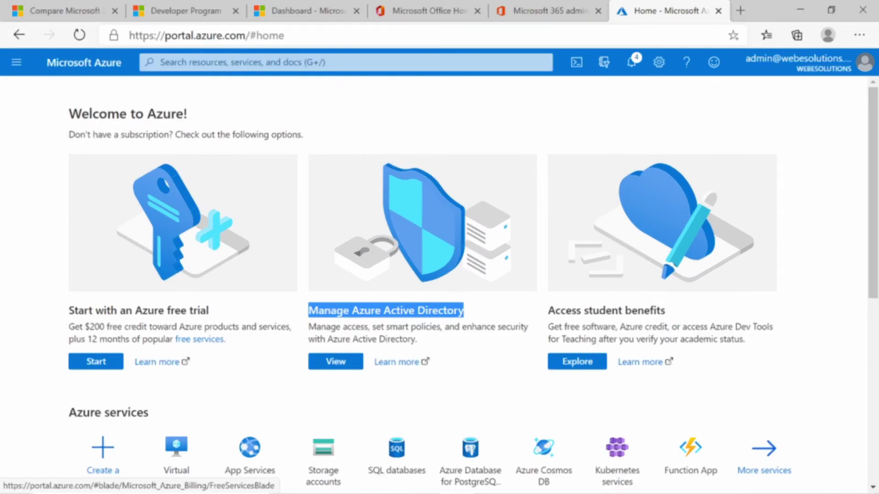
key("g")
key("slash")
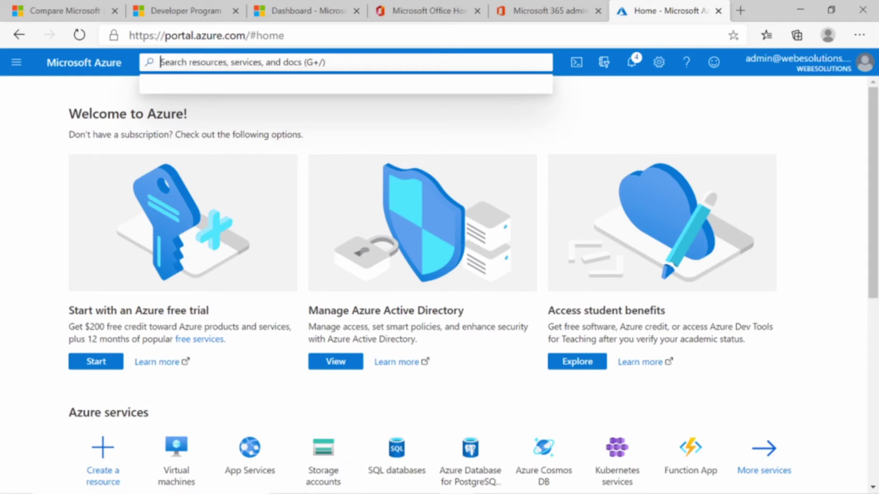
type("A")
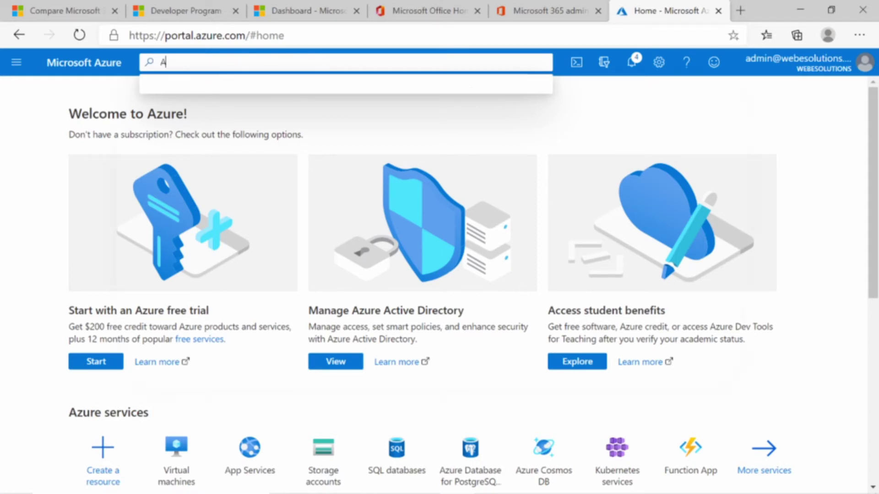
type("ctive")
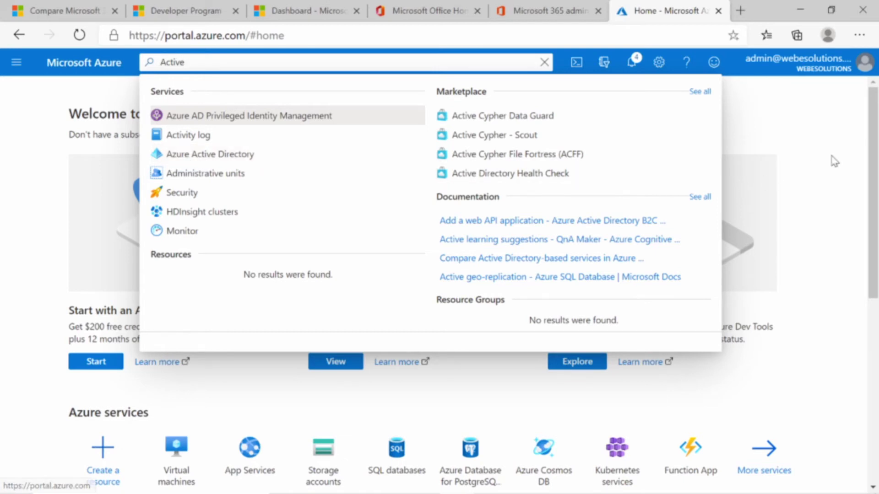
left_click(783, 174)
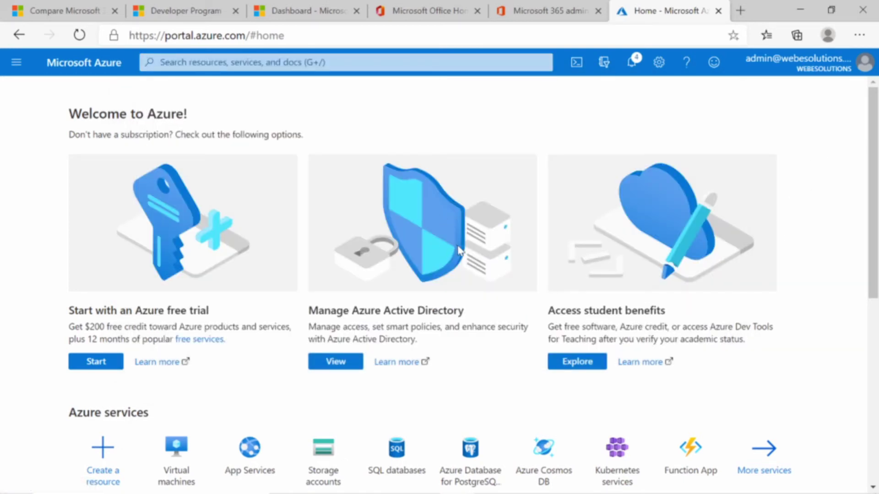
- Scroll down to the Manage Azure Active Directory option on the Azure home page
scroll(459, 251, "down", 3)
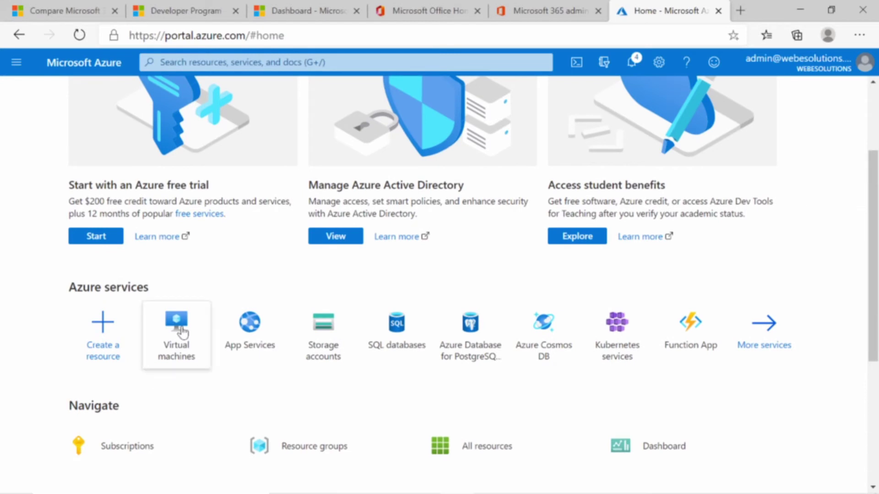
mouse_move(182, 344)
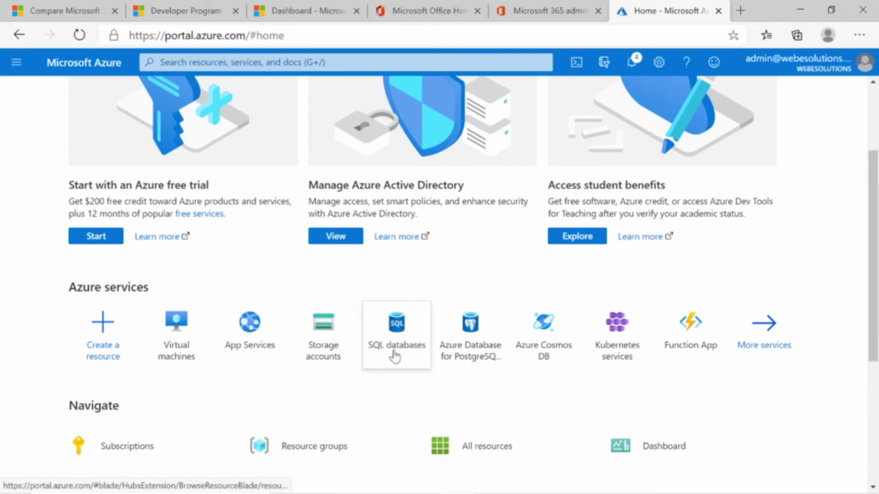
mouse_move(394, 357)
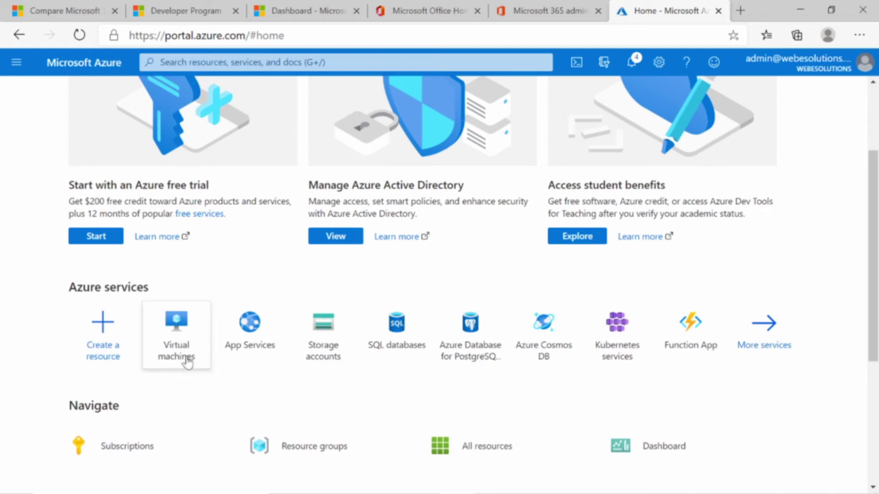
mouse_move(185, 362)
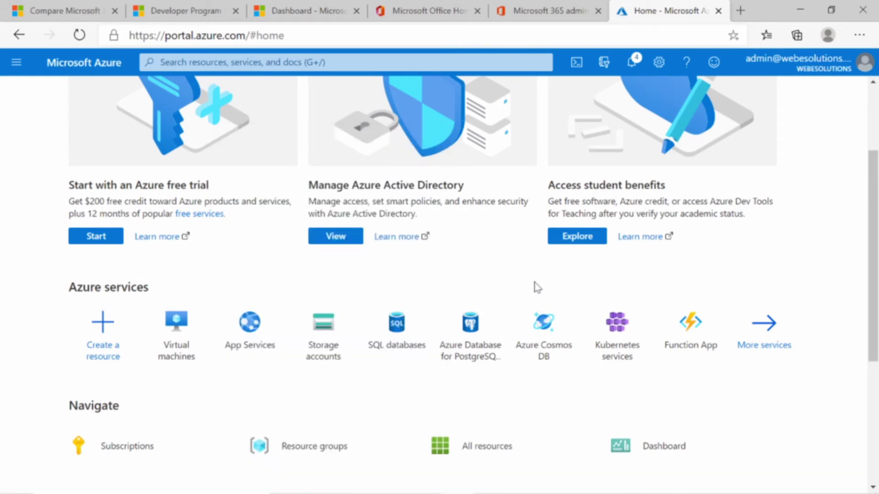
- Open Azure Active Directory, go to its Licenses page, and start Get a free trial
left_click(336, 237)
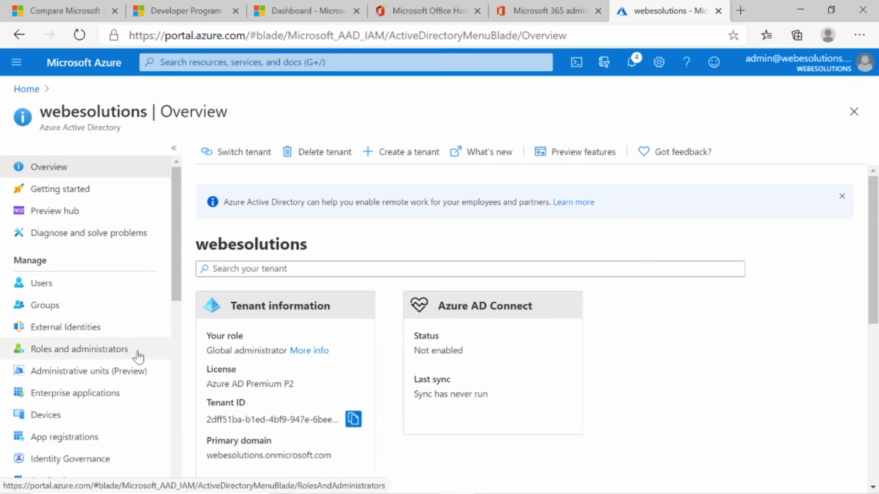
scroll(139, 348, "down", 2)
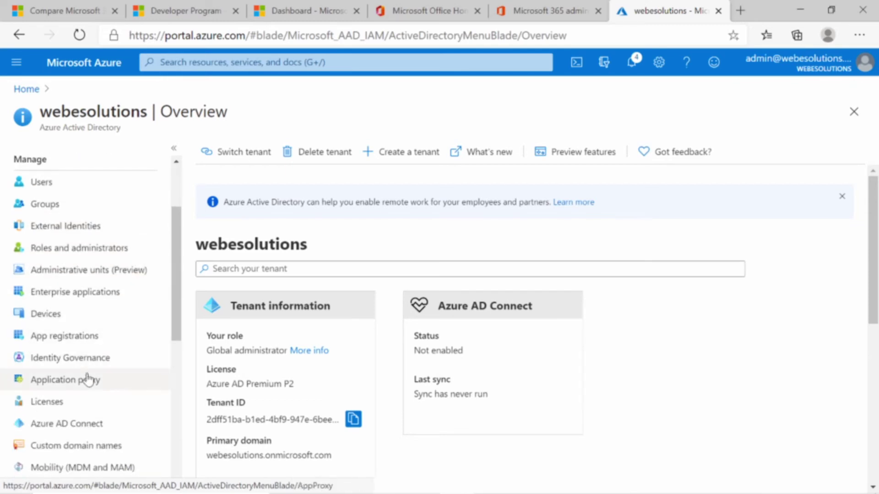
left_click(62, 403)
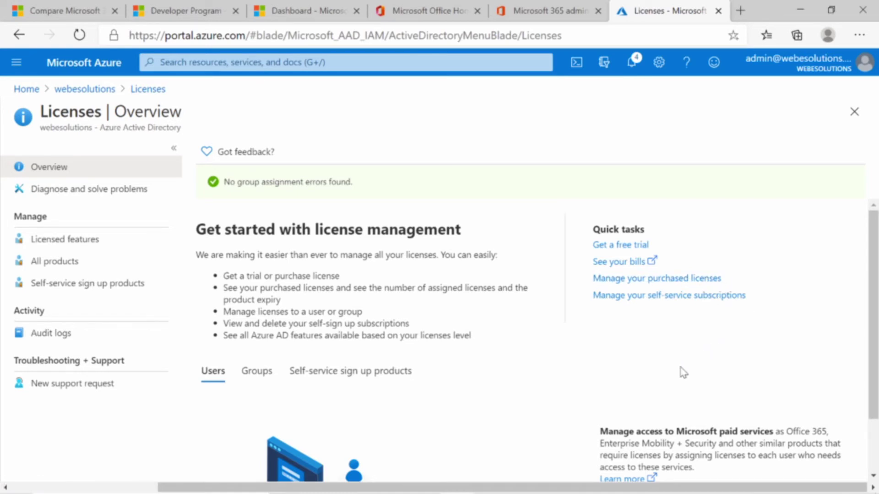
left_click(634, 247)
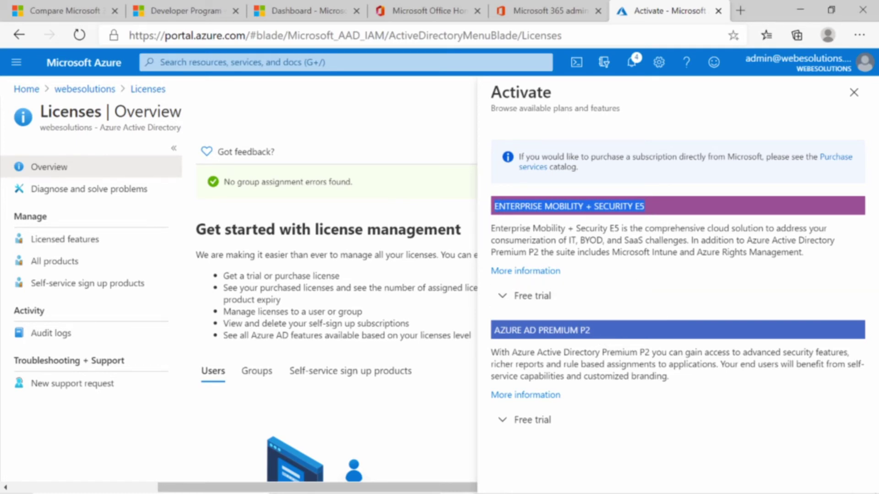
- Expand the Enterprise Mobility + Security E5 free trial details and activate the trial
left_click_drag(512, 214, 489, 217)
left_click(532, 301)
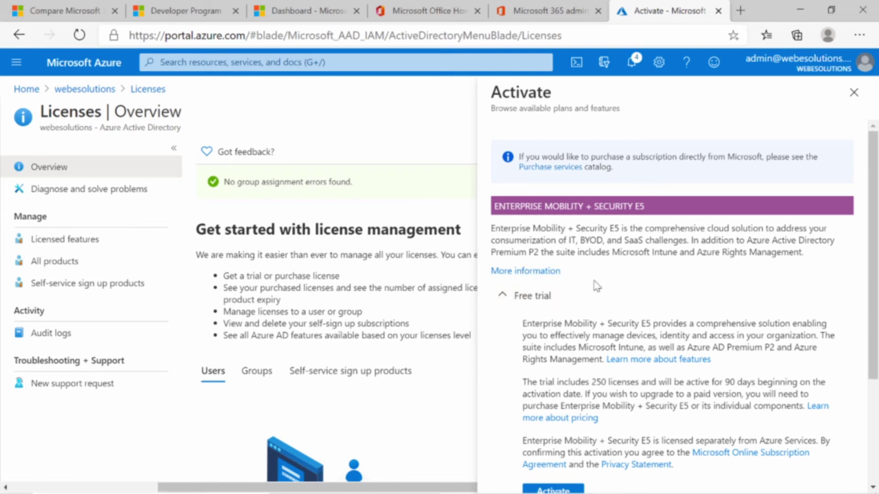
scroll(757, 297, "down", 2)
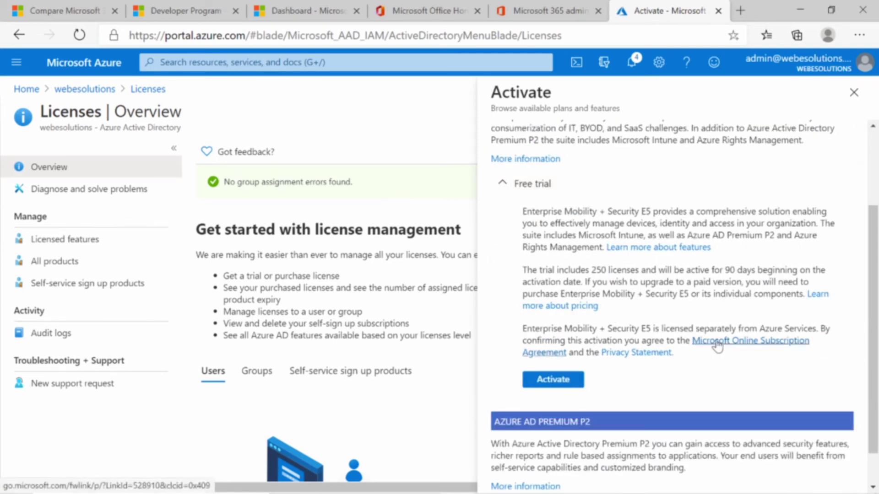
scroll(716, 343, "up", 2)
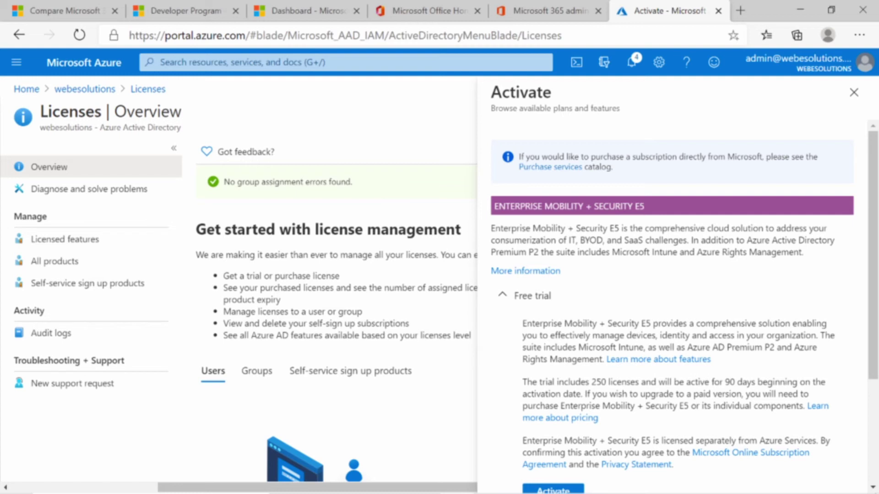
scroll(663, 275, "down", 3)
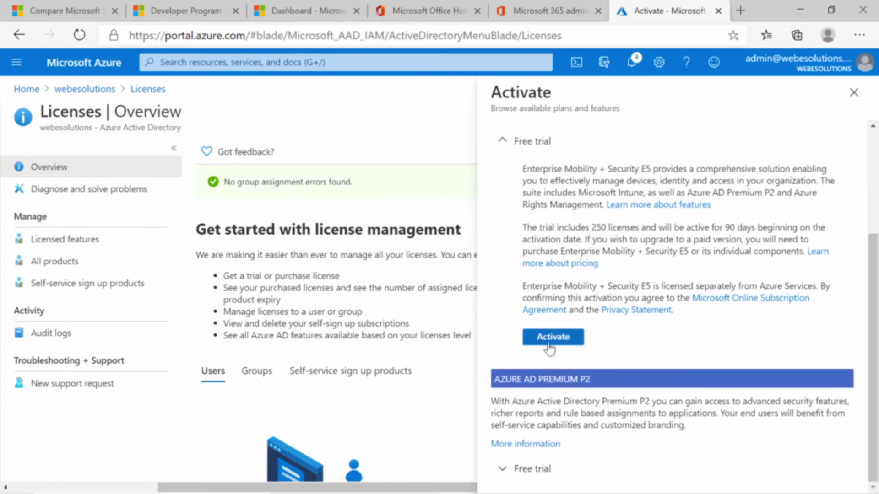
left_click(854, 92)
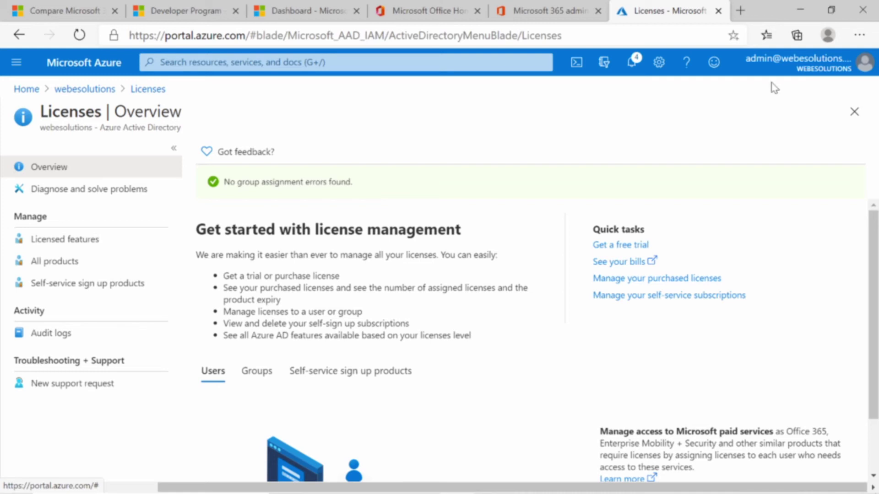
- Review Licensed features, then list All products showing Enterprise Mobility + Security E5 with 250 available
left_click(67, 244)
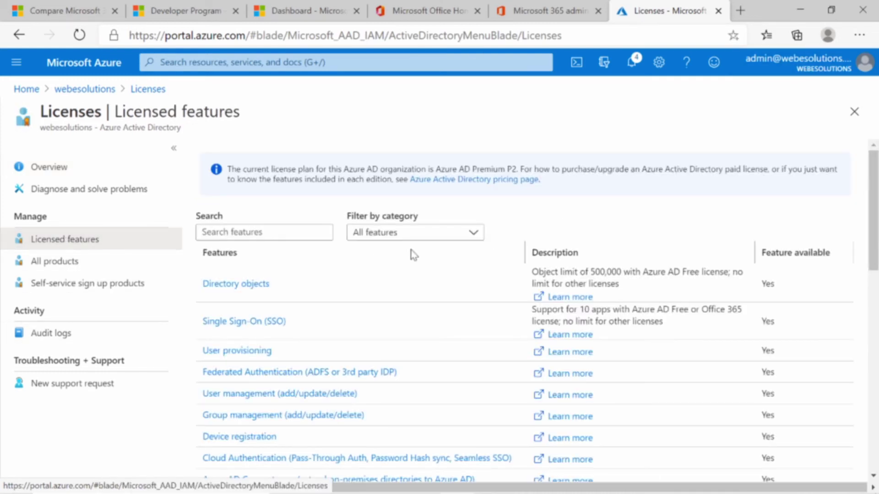
scroll(520, 268, "down", 9)
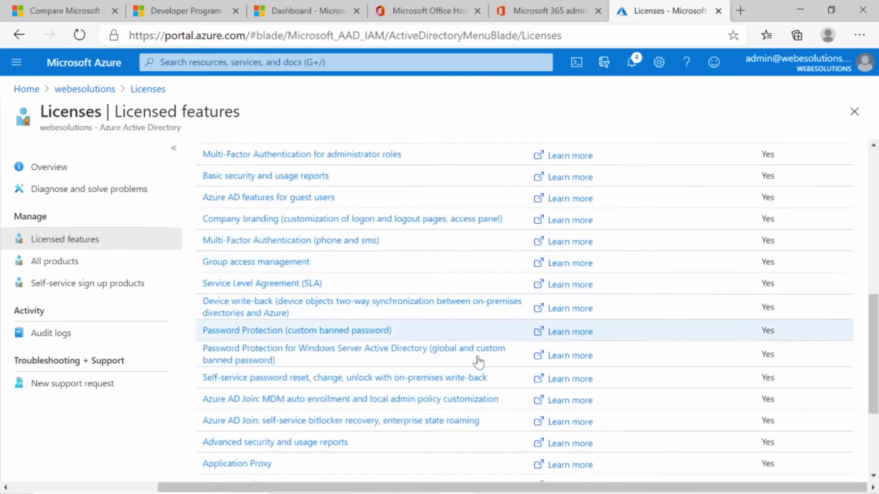
left_click(61, 271)
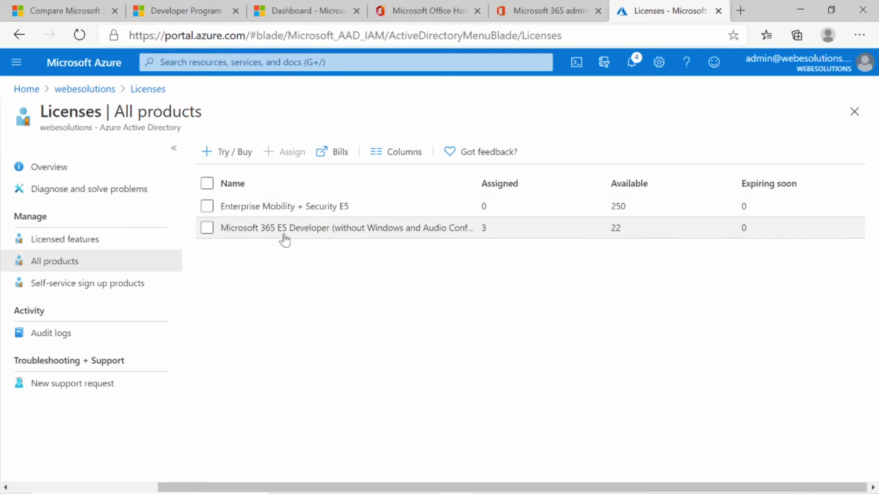
- Return to the Azure tab and open the Enterprise Mobility + Security E5 product's licensed users
left_click(192, 14)
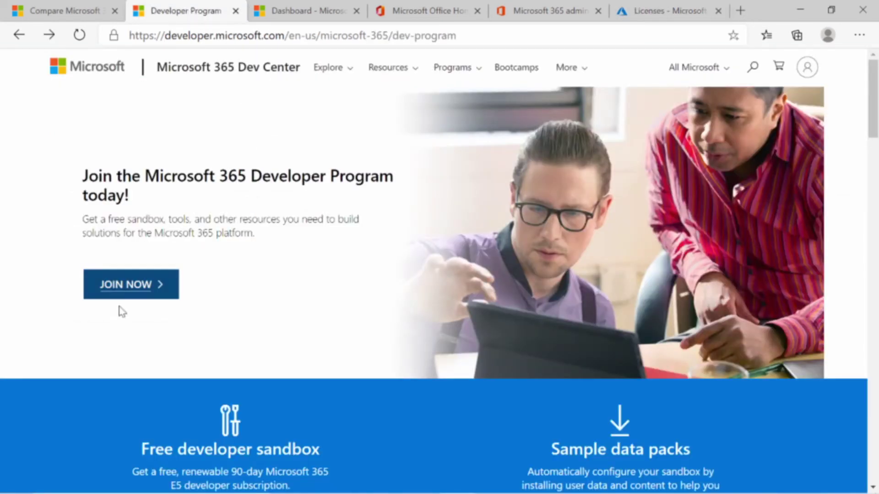
left_click(669, 10)
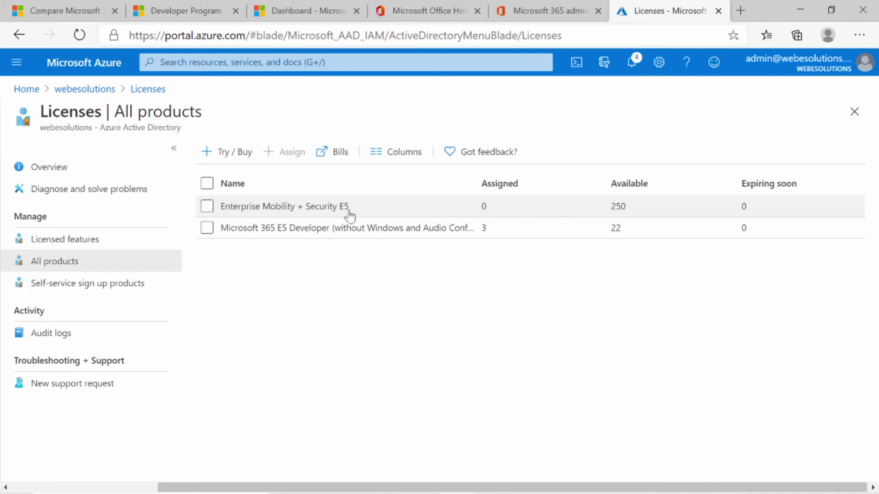
left_click(323, 215)
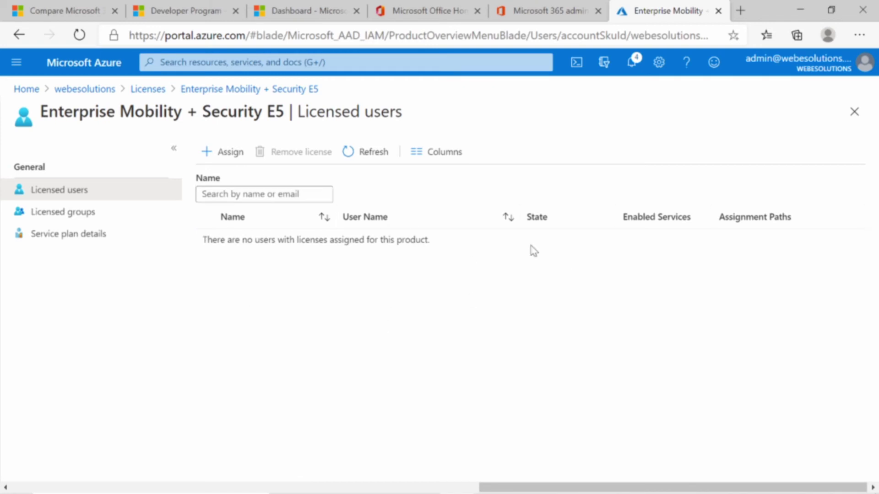
- Assign the Enterprise Mobility + Security E5 license to the admin user
left_click(231, 155)
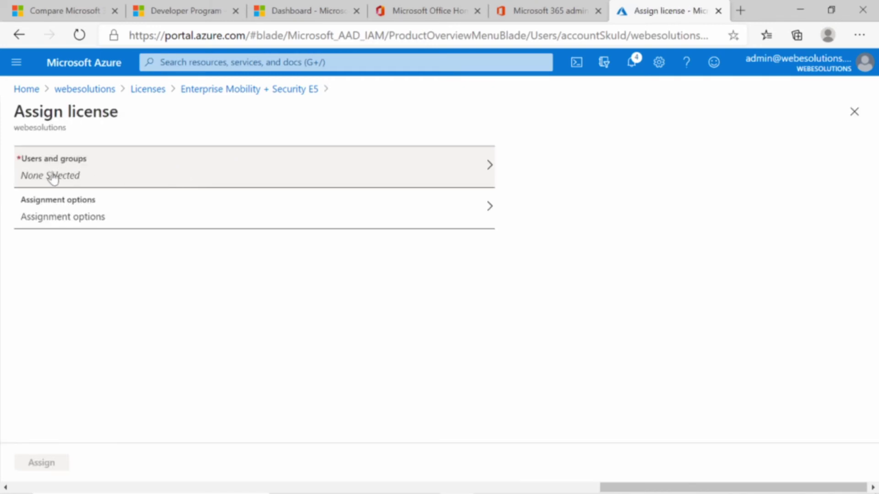
left_click(74, 177)
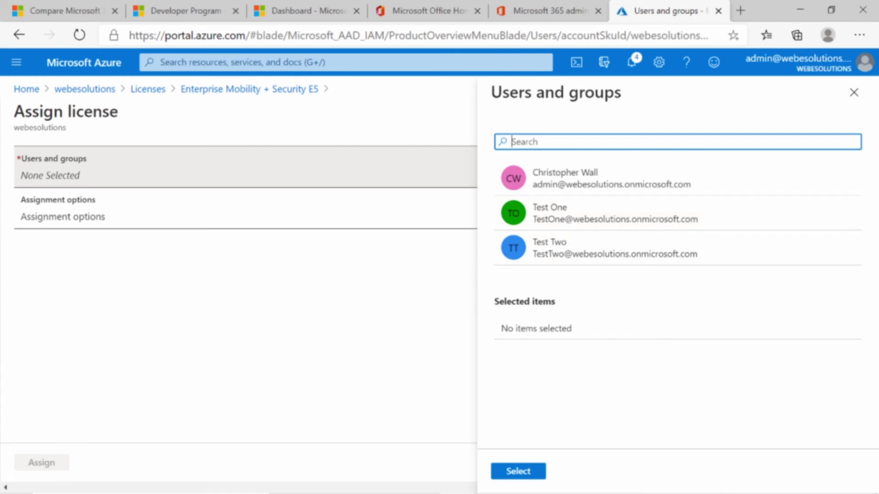
left_click(563, 190)
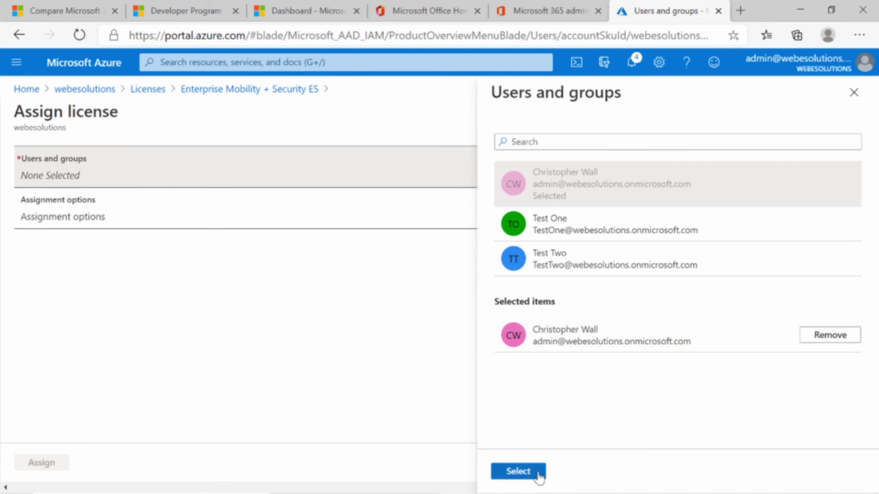
left_click(519, 472)
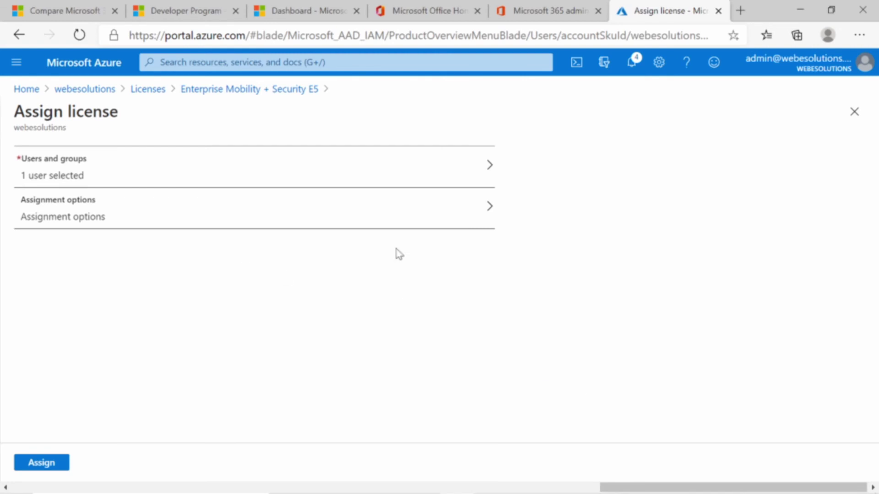
left_click(50, 465)
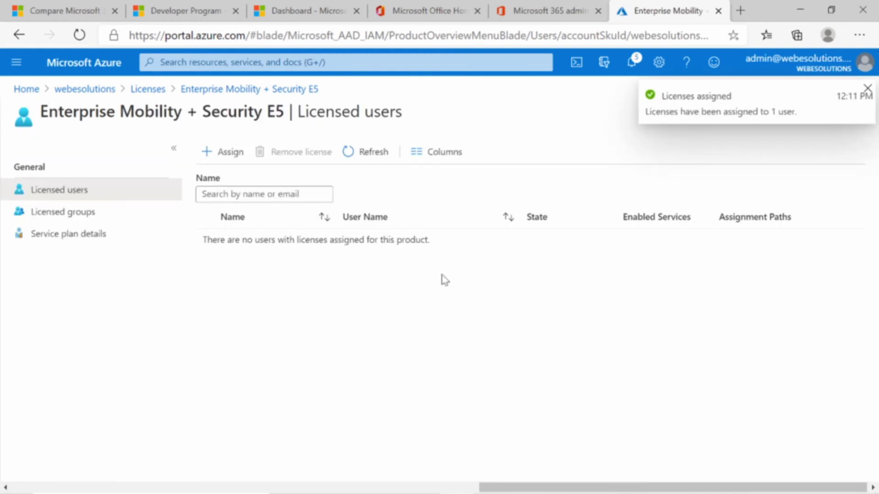
- Refresh the Licensed users list to confirm the admin user, then return to the product list
left_click(361, 160)
left_click(361, 160)
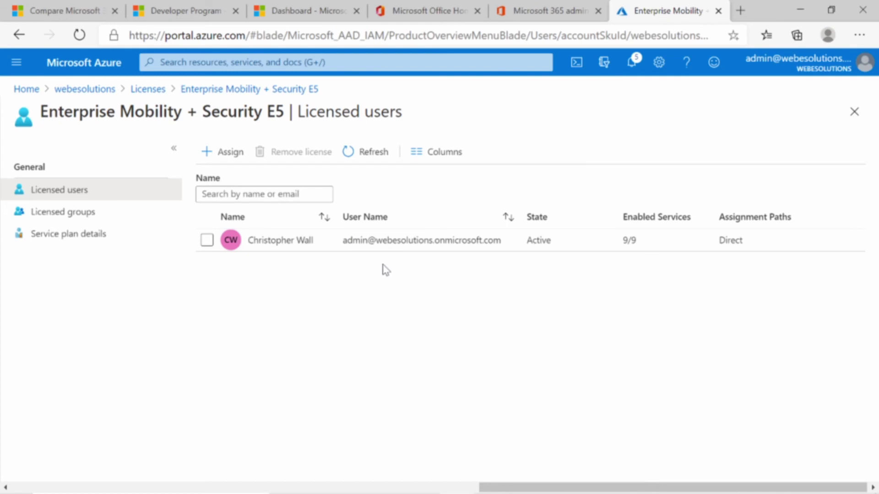
left_click(148, 89)
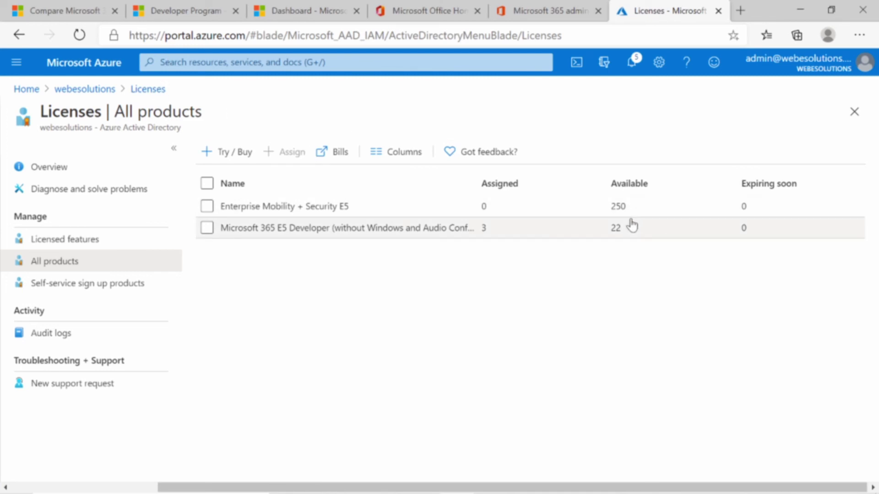
- Reload All products to show E5 at 1 assigned, 249 available, then go to Microsoft 365 admin center
left_click(79, 35)
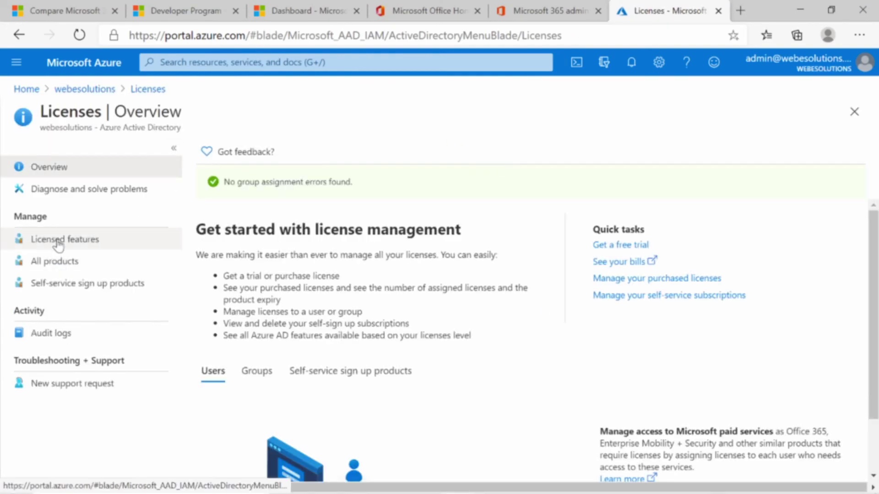
left_click(62, 260)
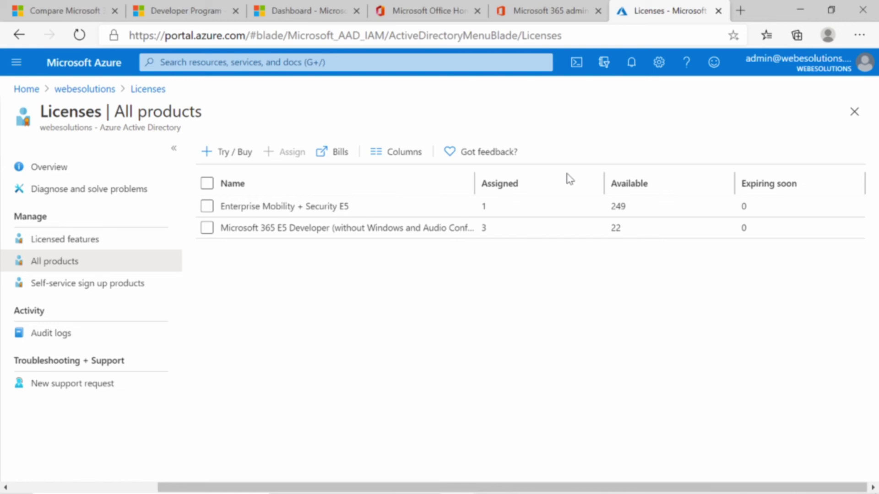
left_click(536, 15)
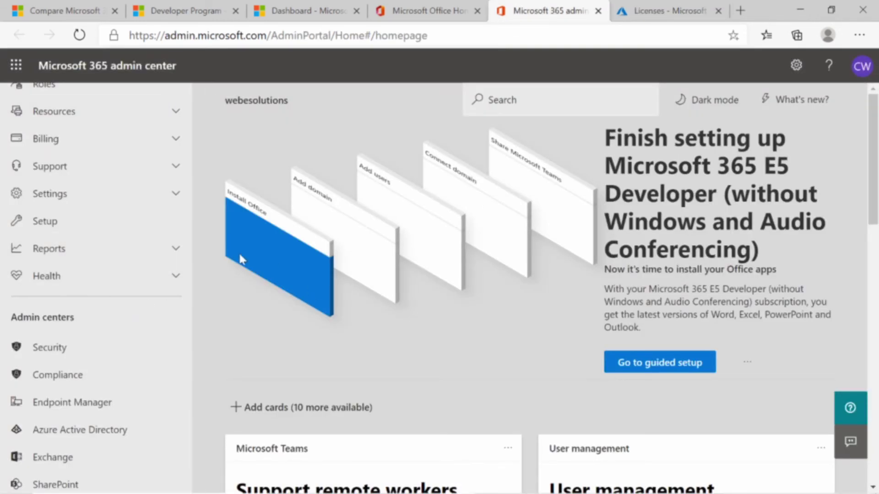
- Launch the Security admin center from Admin centers and sign in as the admin account
scroll(176, 283, "down", 3)
scroll(73, 289, "down", 3)
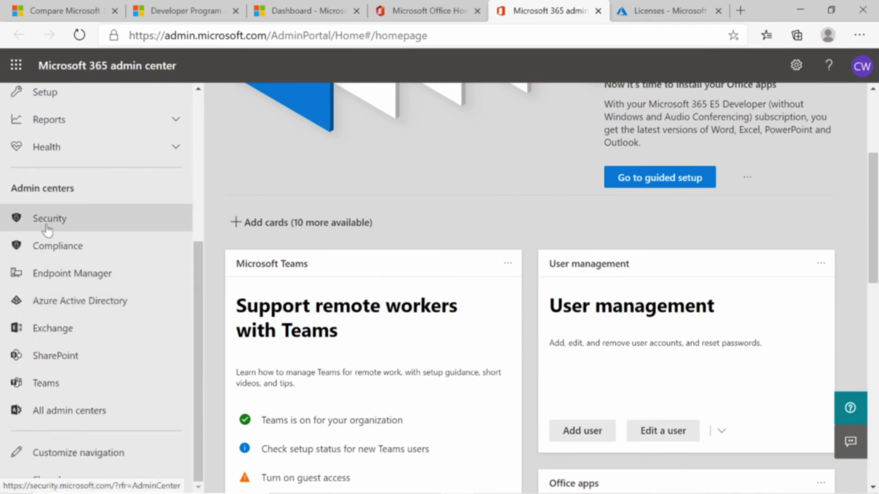
left_click(47, 229)
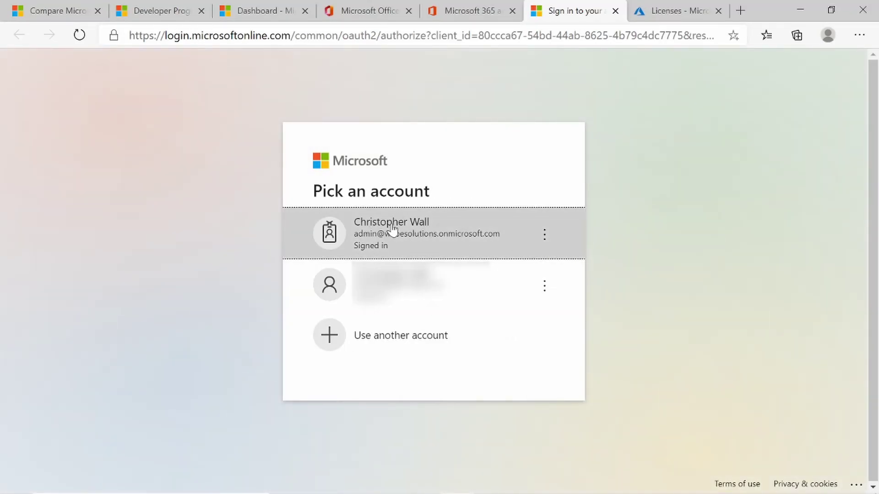
left_click(397, 231)
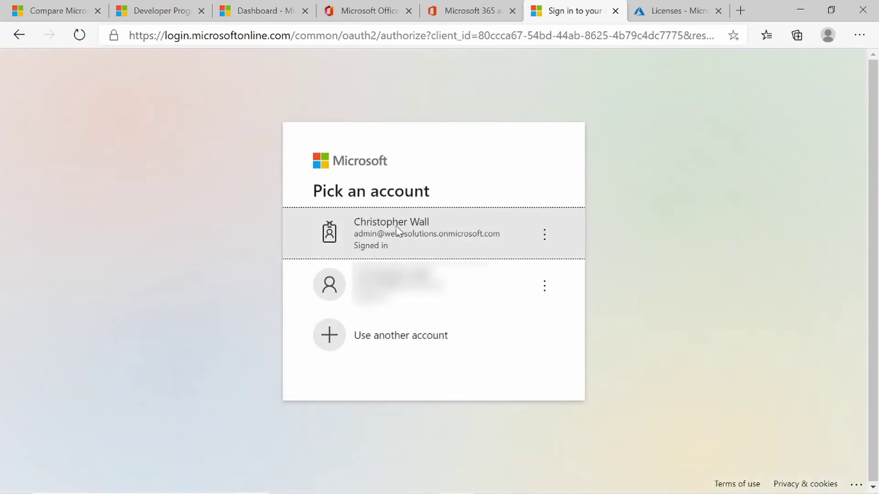
left_click(396, 239)
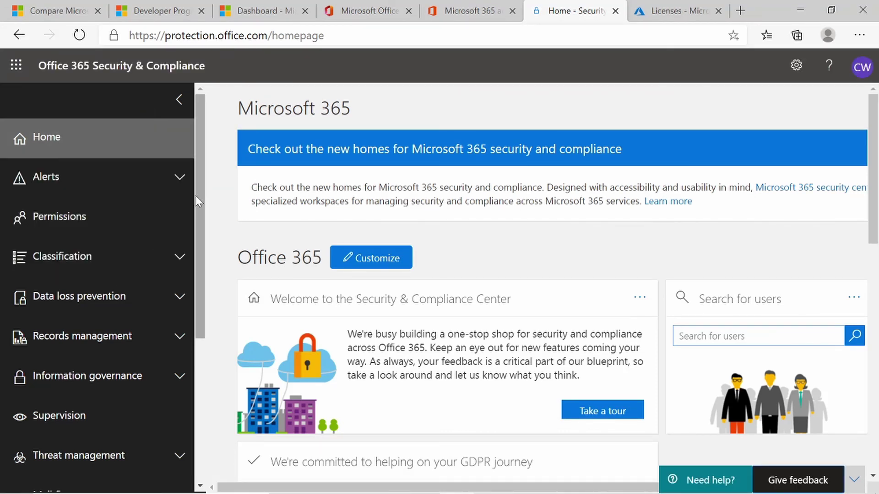
- Browse the Security & Compliance navigation pane, then return to the Azure All products licenses page
left_click_drag(199, 196, 203, 337)
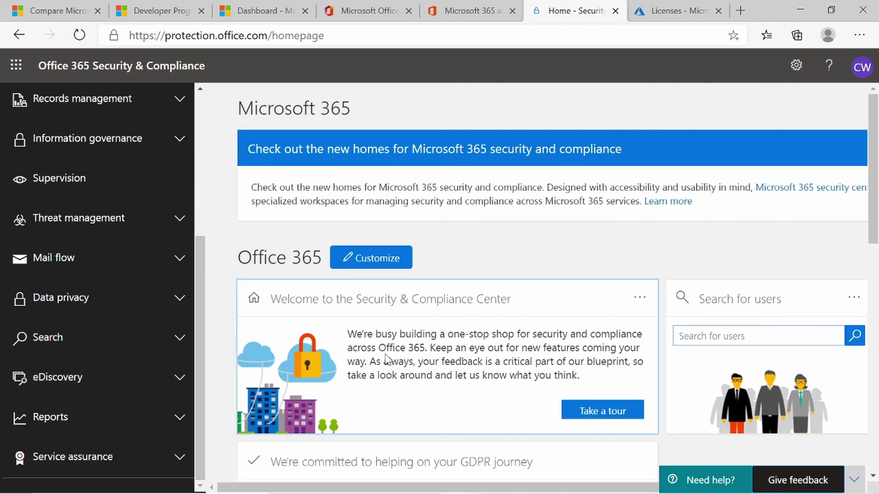
left_click(671, 11)
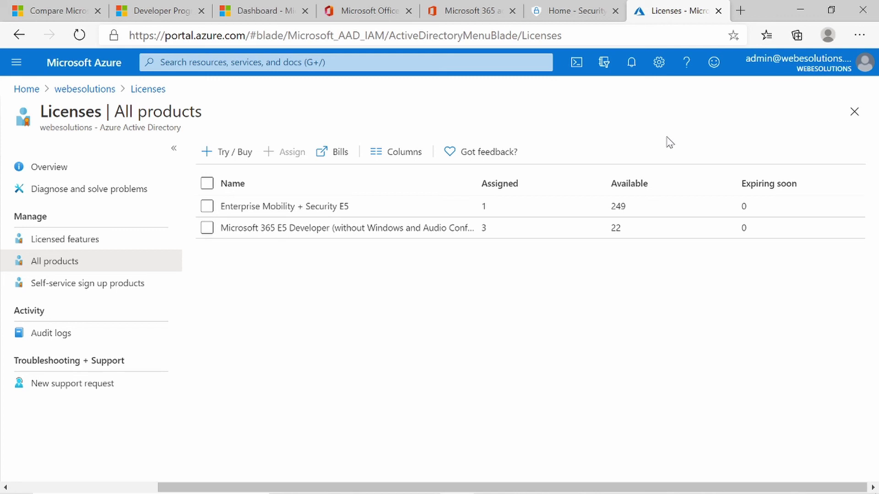
left_click(366, 10)
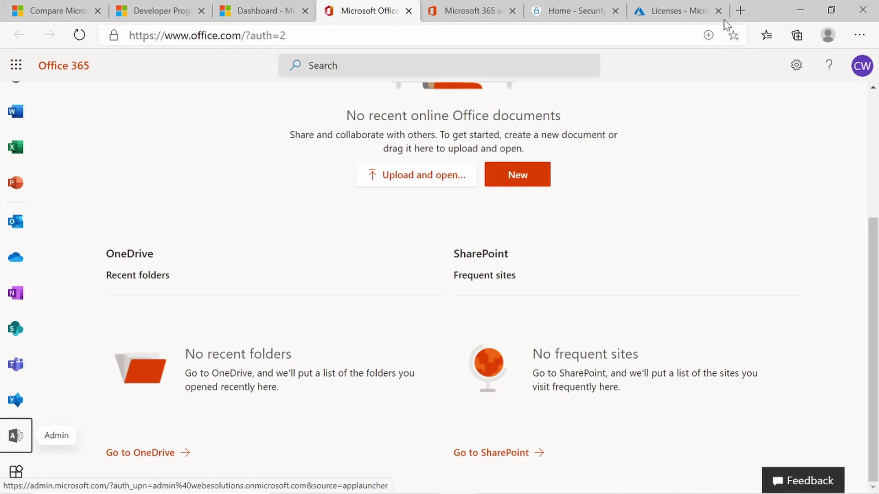
left_click(677, 11)
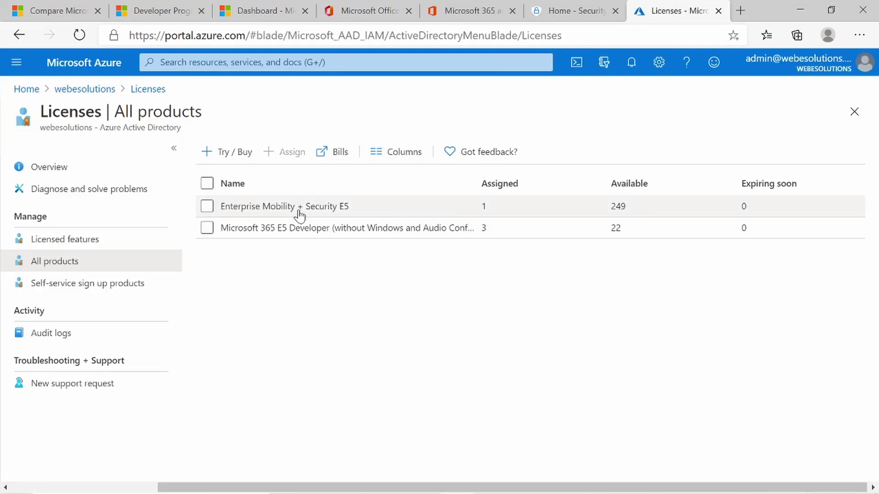